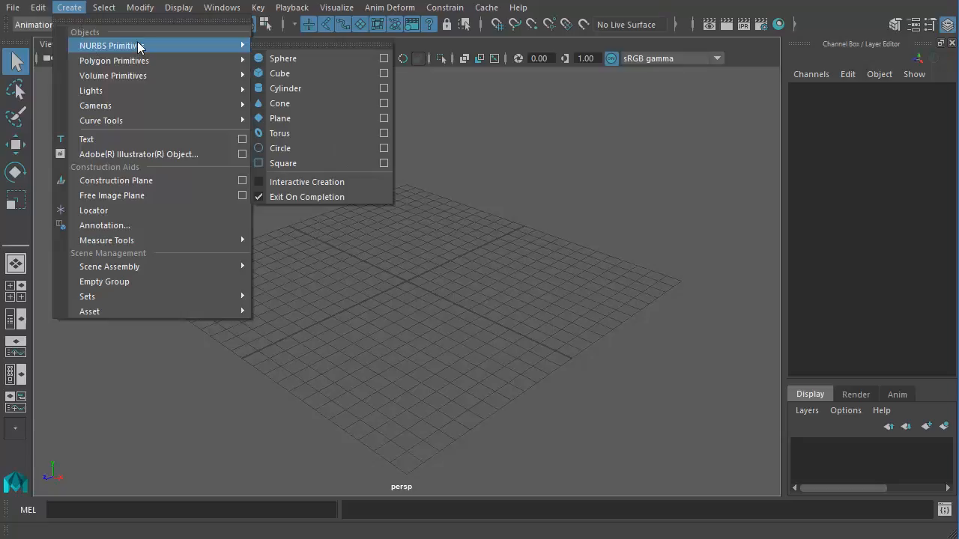
Detach the NURBS Primitives list into its own floating window at the edge of the viewport
mouse_move(198, 60)
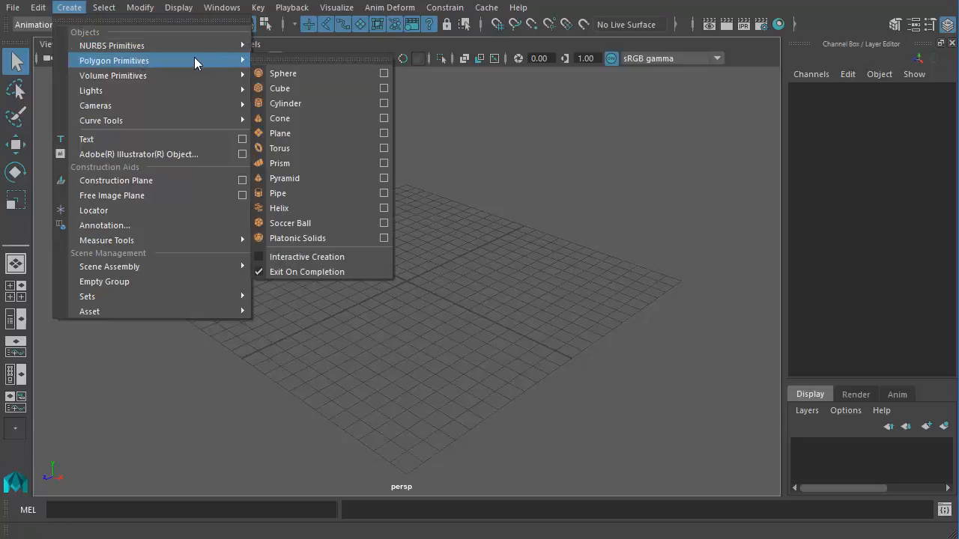
mouse_move(163, 48)
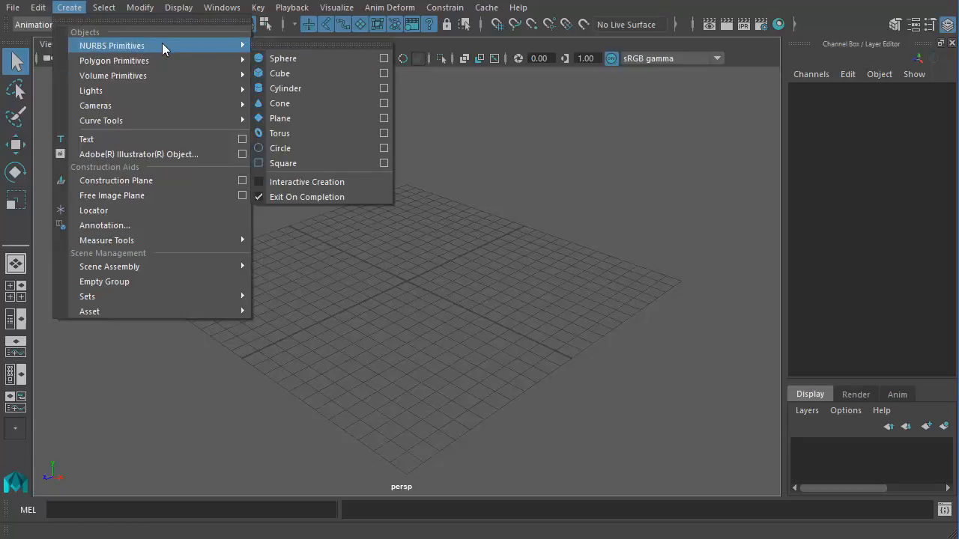
left_click(267, 43)
left_click(83, 14)
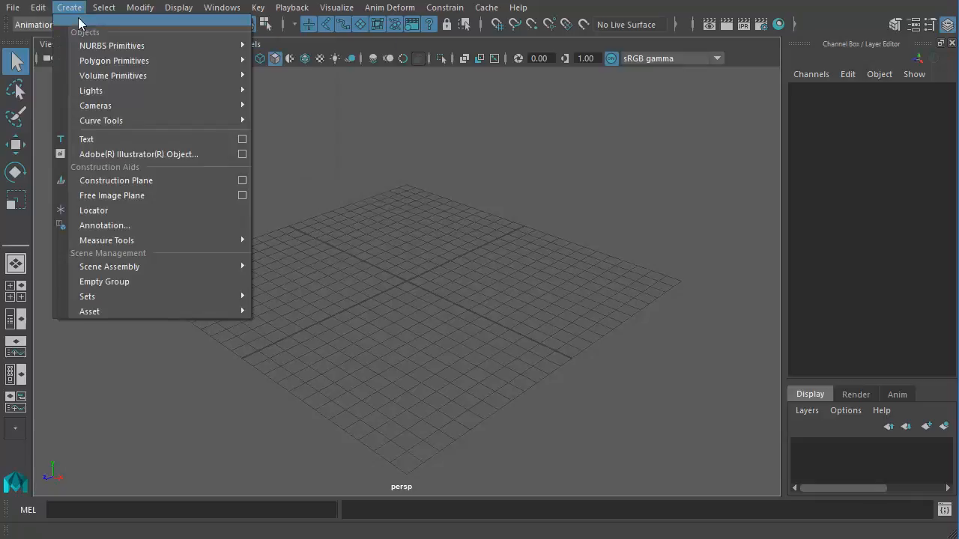
mouse_move(217, 46)
left_click(293, 43)
left_click_drag(293, 44, 801, 142)
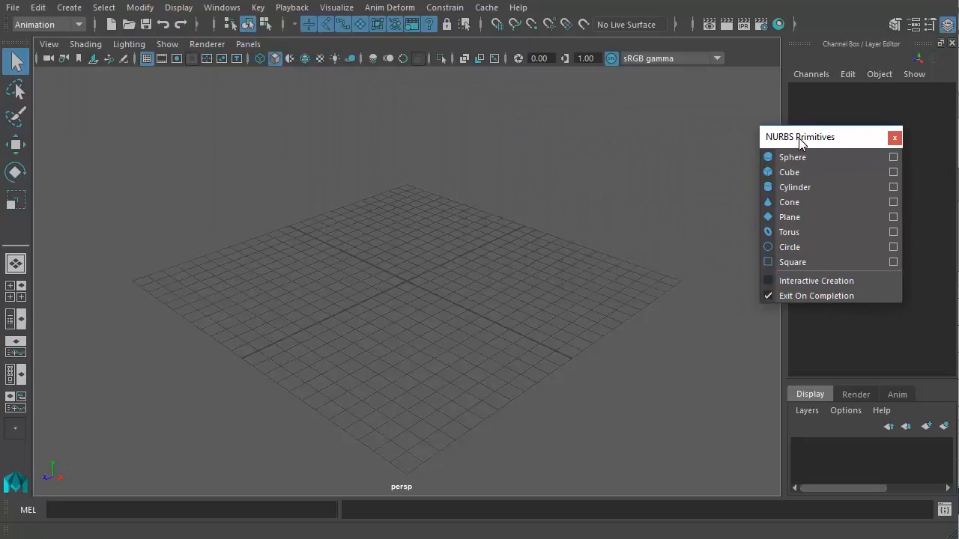
Create a NURBS plane at the origin and scale it uniformly to about 10
left_click(792, 220)
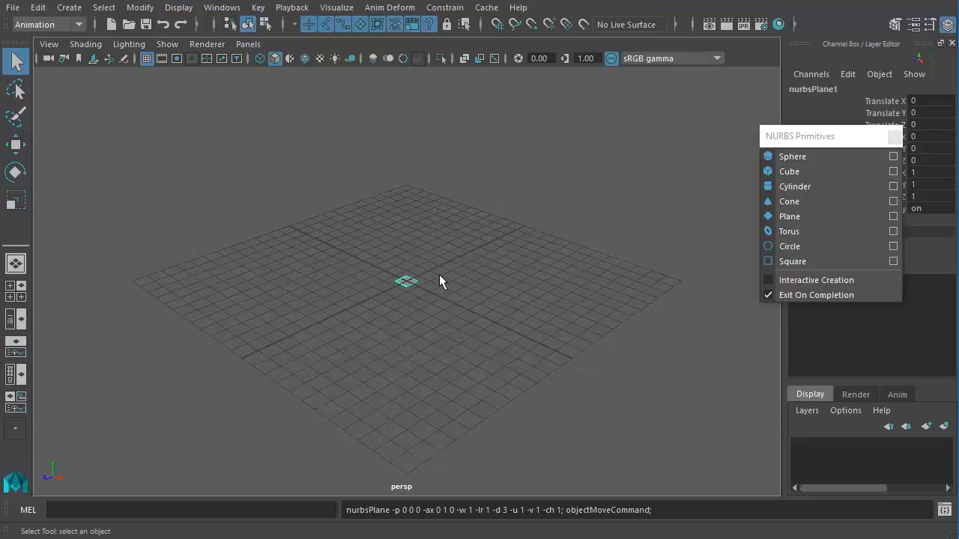
left_click_drag(374, 309, 469, 335, "alt")
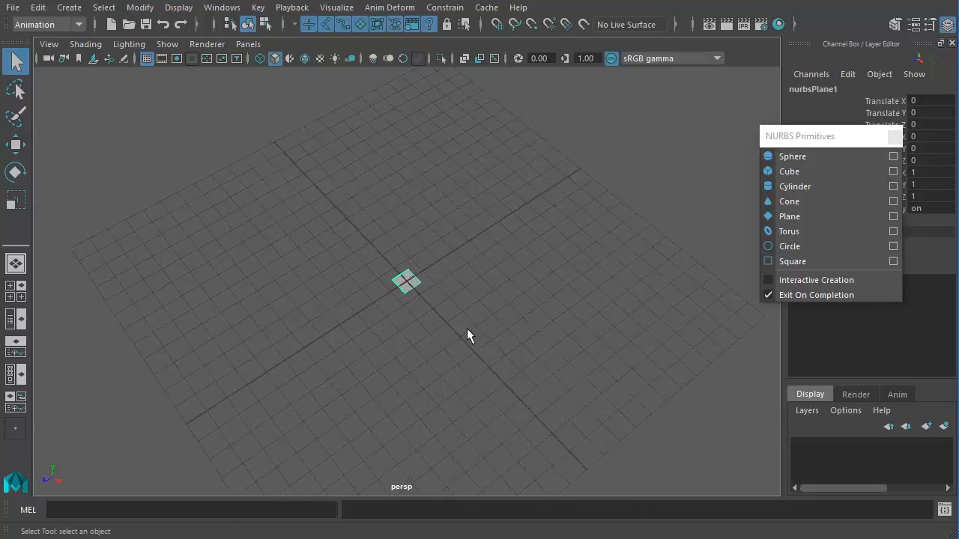
key("w")
key("r")
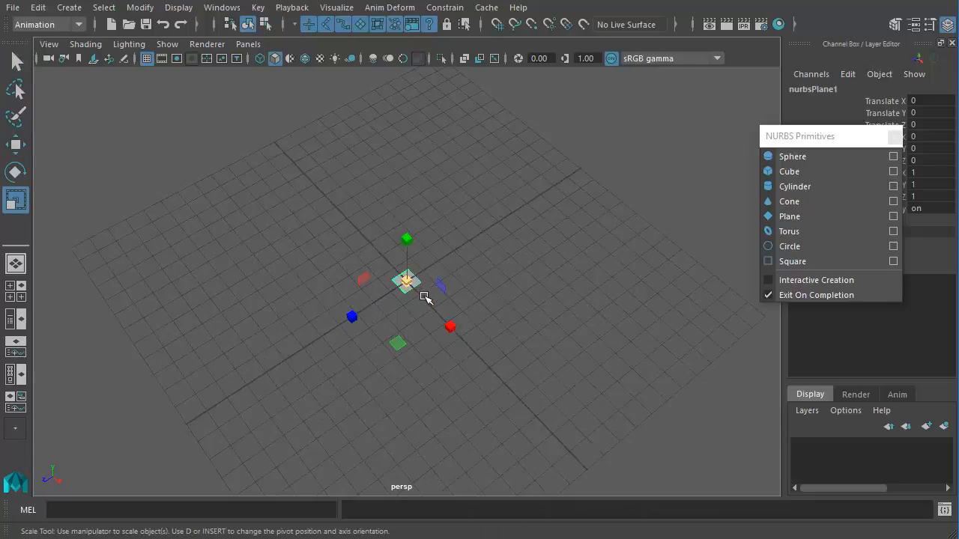
middle_click_drag(522, 284, 547, 280)
left_click_drag(548, 281, 378, 323, "alt")
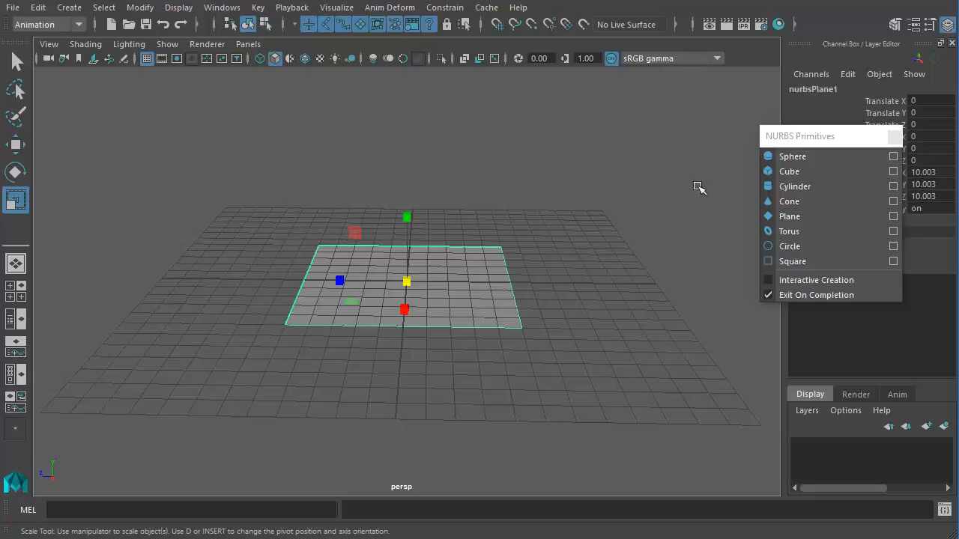
Create a NURBS cylinder at the origin and raise it to about 3.82 in Translate Y
left_click(795, 186)
left_click_drag(483, 305, 567, 295, "alt")
key("w")
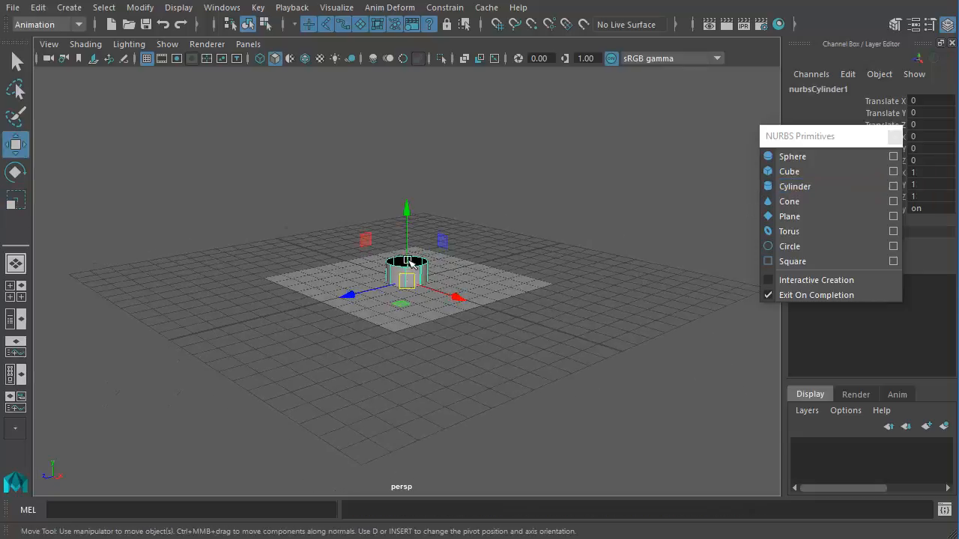
left_click_drag(410, 233, 427, 151)
left_click_drag(436, 244, 443, 275, "alt")
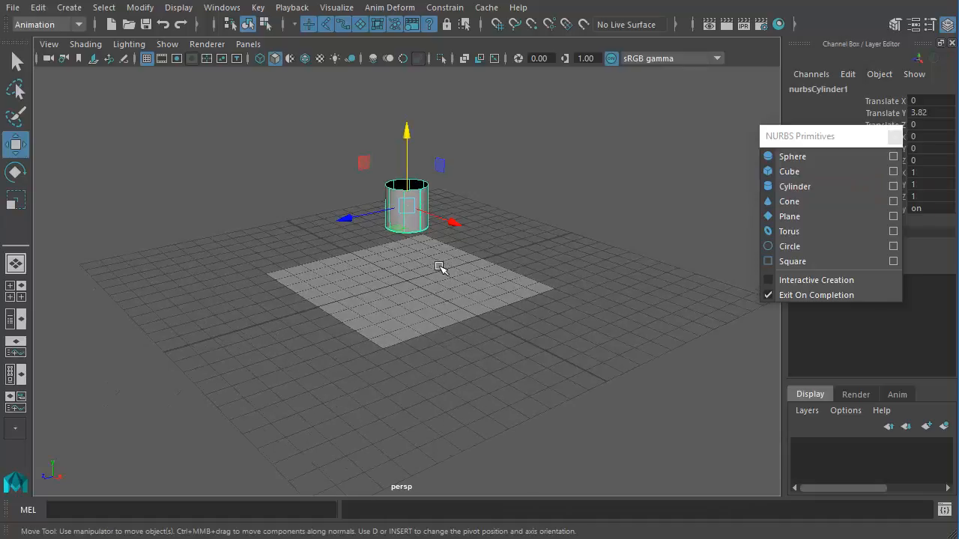
Scale the cylinder uniformly to 2.8 and rotate it about 84.6 degrees around Z so it lies on its side
key("e")
key("r")
left_click_drag(412, 213, 487, 203)
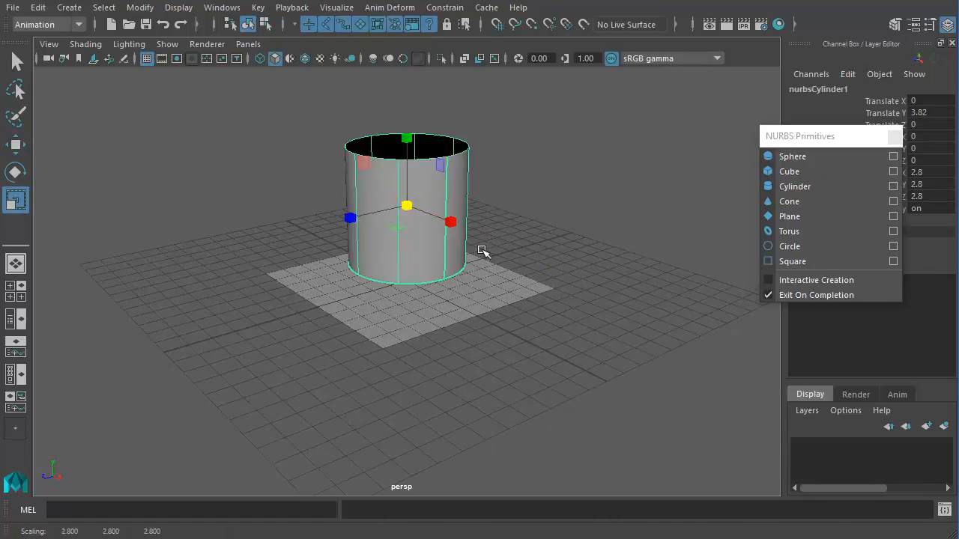
key("e")
left_click_drag(452, 191, 397, 146)
left_click_drag(467, 272, 490, 265, "alt")
Move the cylinder along X to about 10.07, off the plane, and set its Rotate Z to exactly 90
key("w")
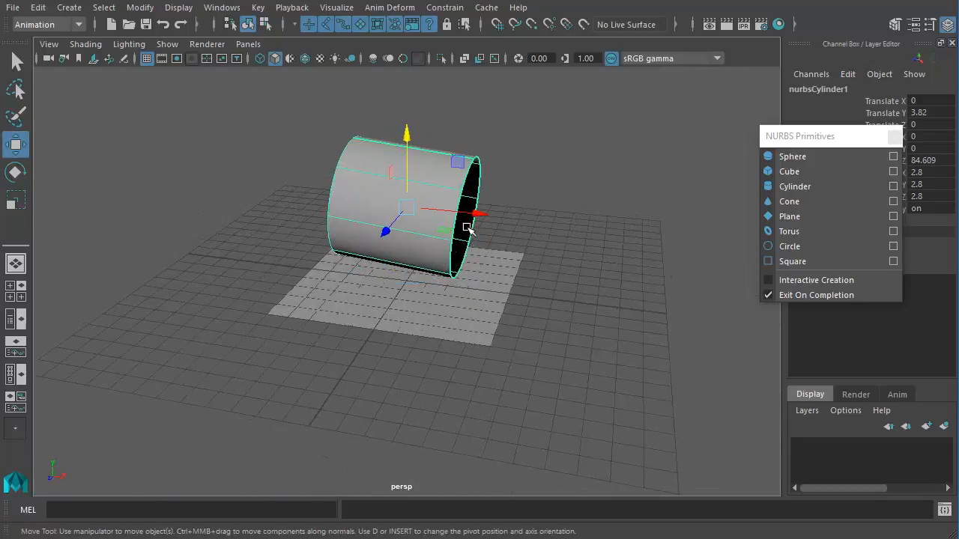
left_click_drag(477, 216, 291, 304)
double_click(949, 162)
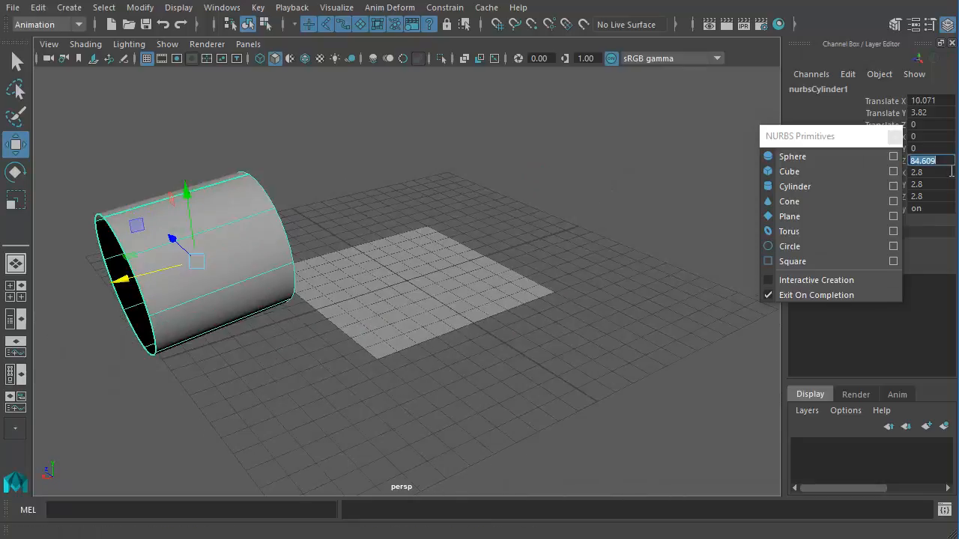
type("90")
key("Return")
left_click_drag(228, 423, 353, 340, "alt")
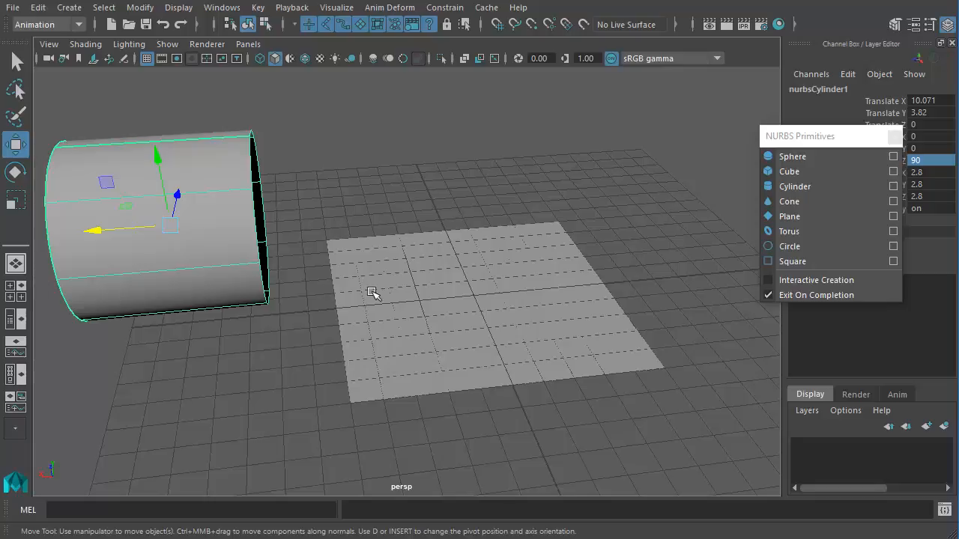
left_click_drag(311, 242, 576, 277, "alt")
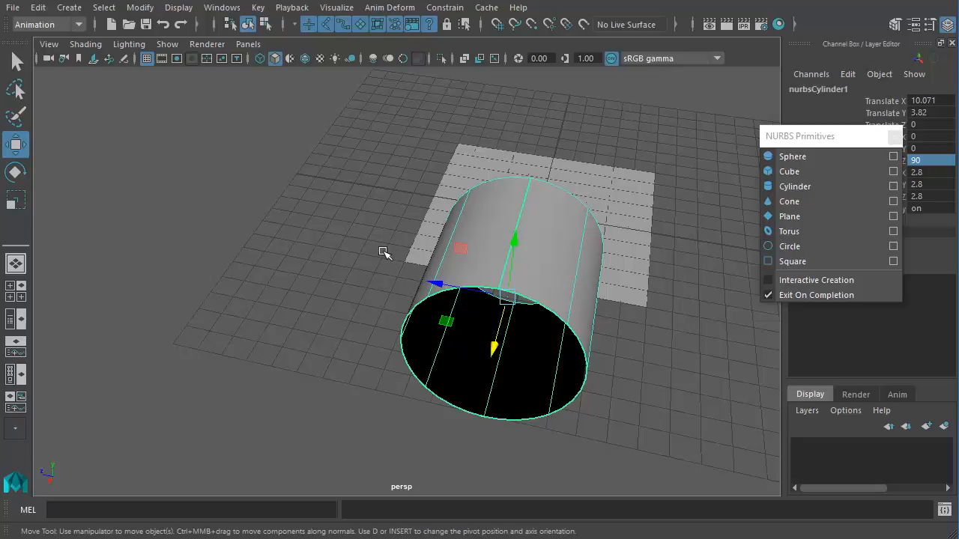
Move the floating primitives window clear of the channel values and reduce the cylinder's End Sweep to about 301.6
left_click_drag(839, 139, 729, 79)
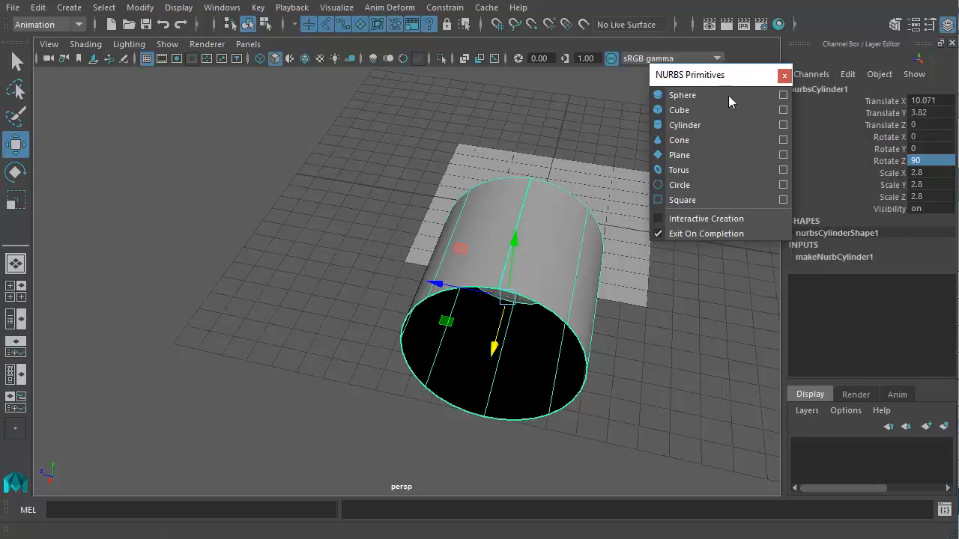
left_click(840, 259)
left_click(892, 295)
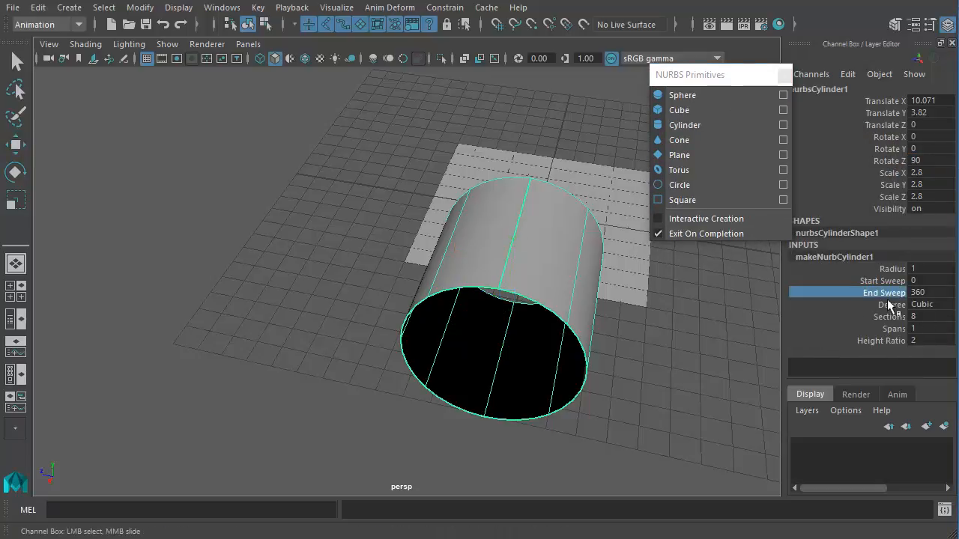
middle_click_drag(673, 348, 592, 336)
left_click_drag(643, 366, 556, 340, "alt")
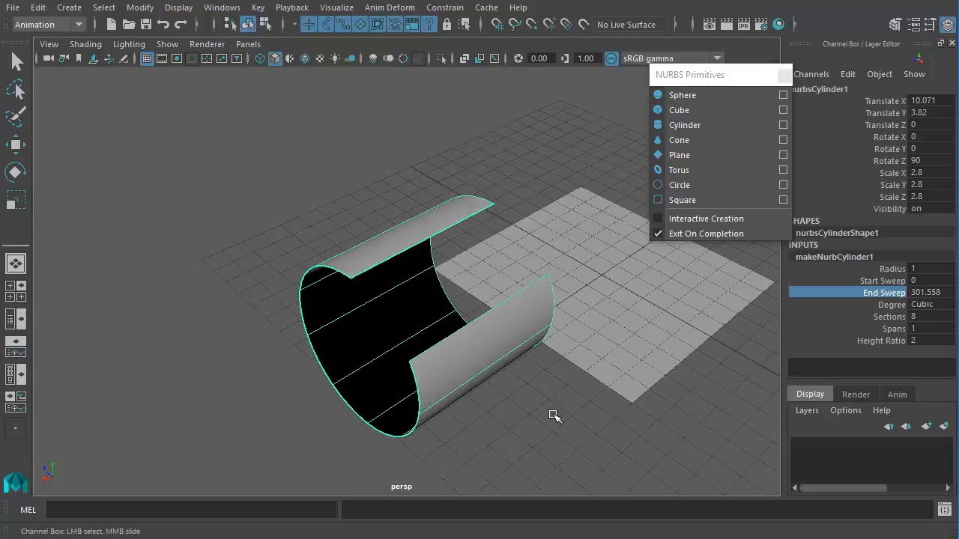
Increase the cylinder's Start Sweep to about 95.1 to open it into a trough shape
left_click(888, 280)
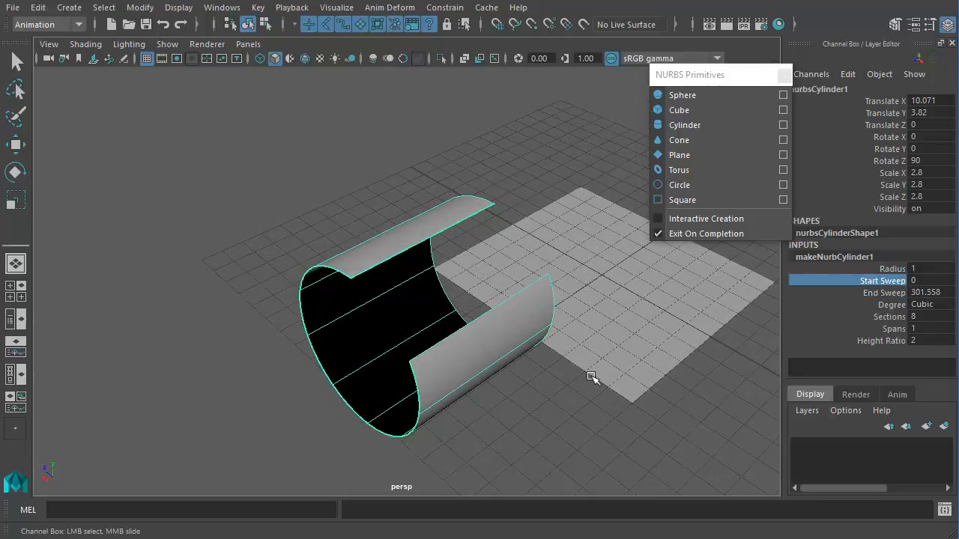
middle_click_drag(601, 402, 671, 415)
left_click_drag(563, 428, 613, 428, "alt")
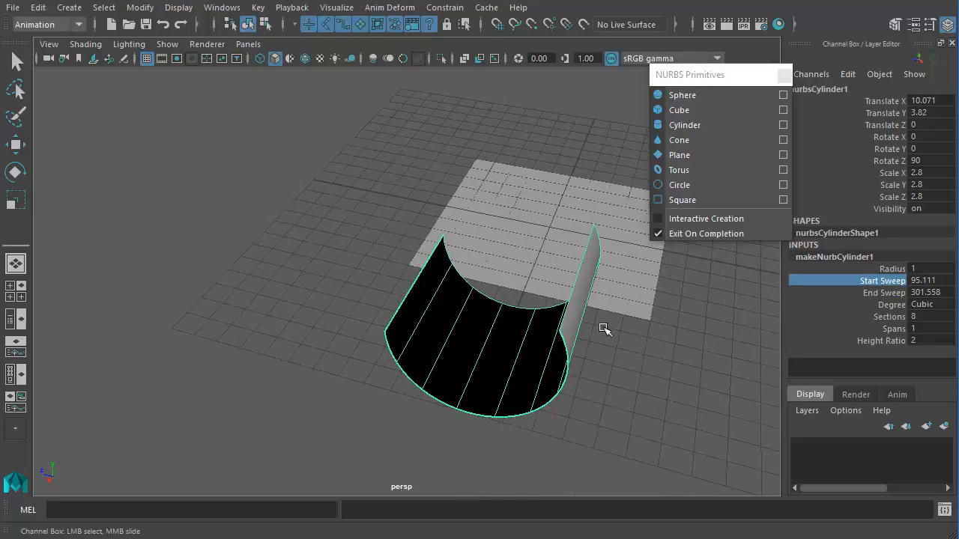
left_click(634, 272)
key("w")
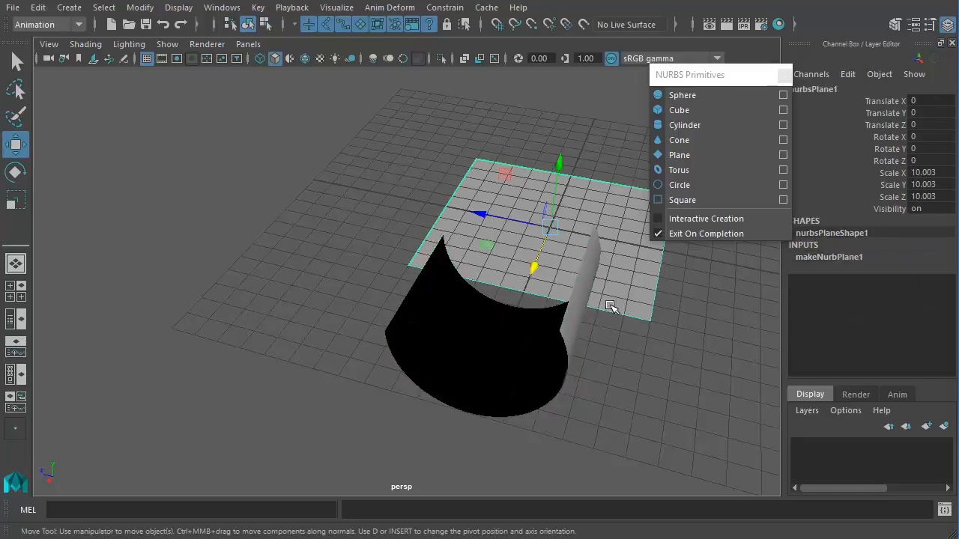
left_click(513, 370)
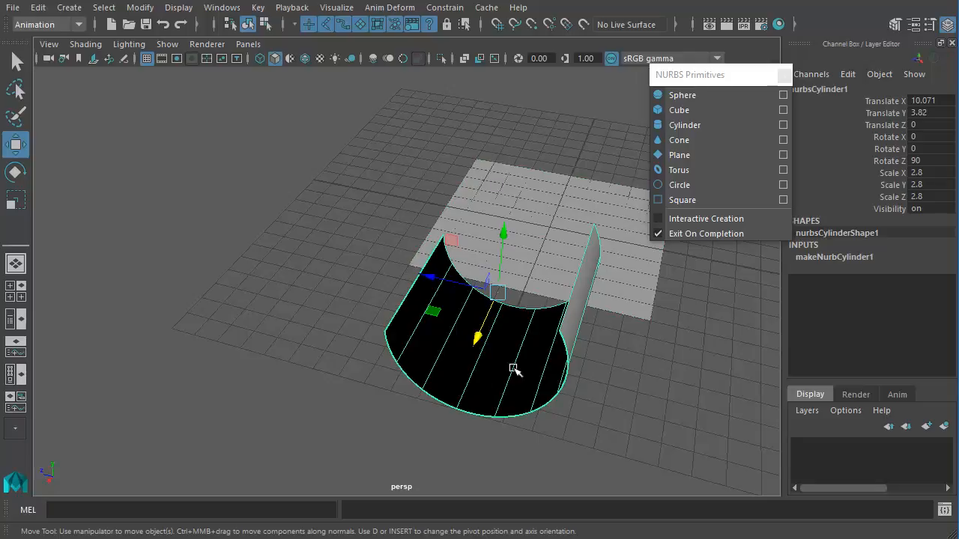
Create a NURBS cone at the origin and scale it uniformly to about 4.65
left_click(659, 132)
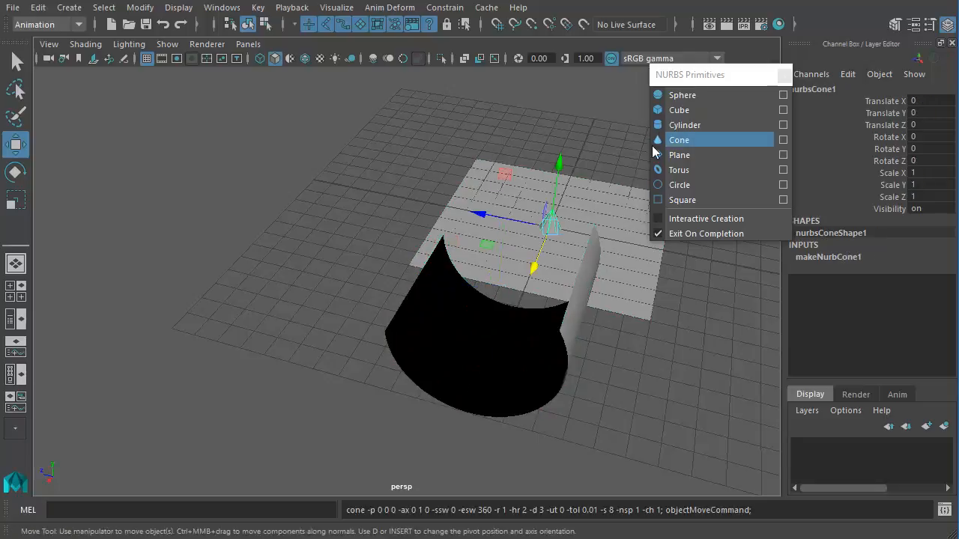
left_click_drag(535, 274, 516, 275, "alt")
key("e")
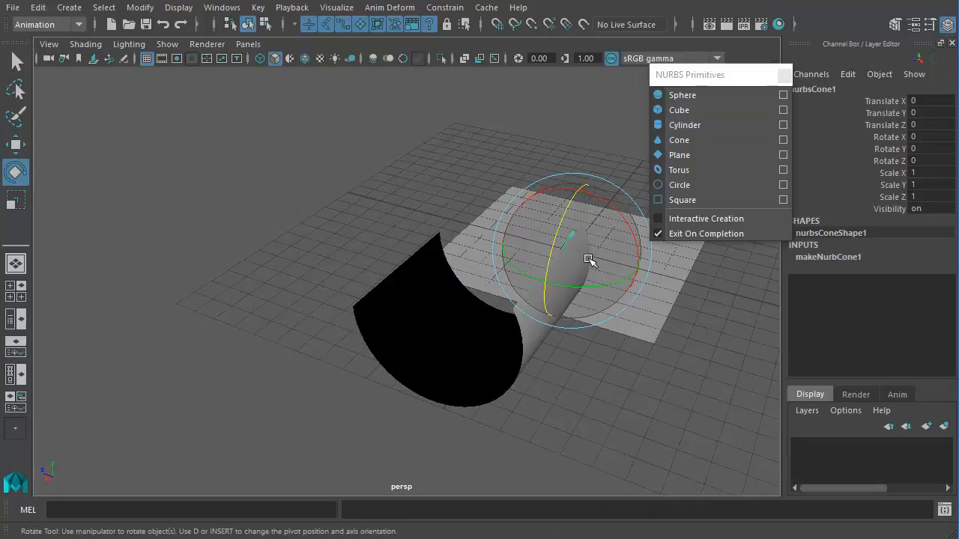
key("r")
left_click_drag(583, 263, 732, 222)
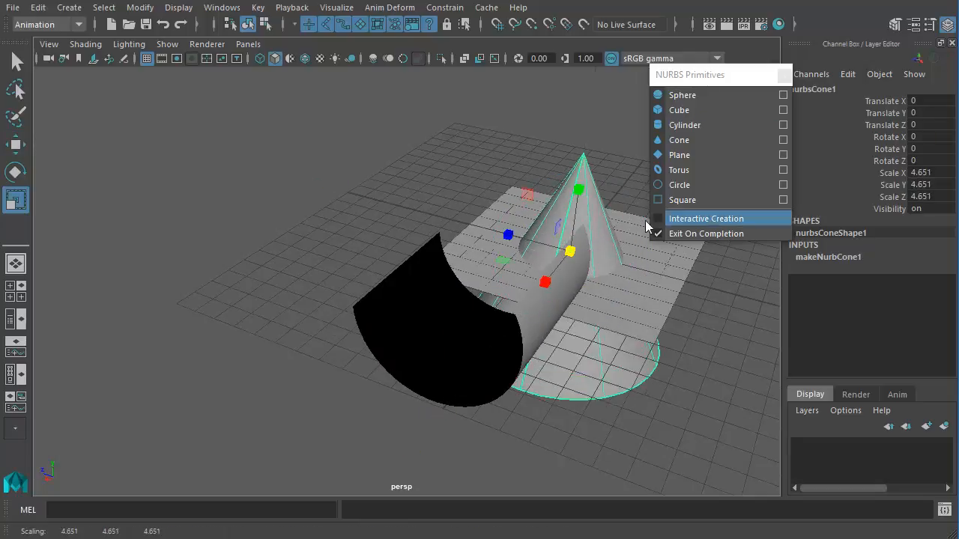
Raise the cone above the plane to about 6.23 in Translate Y
key("w")
left_click_drag(585, 211, 610, 53)
left_click_drag(494, 240, 446, 359, "alt")
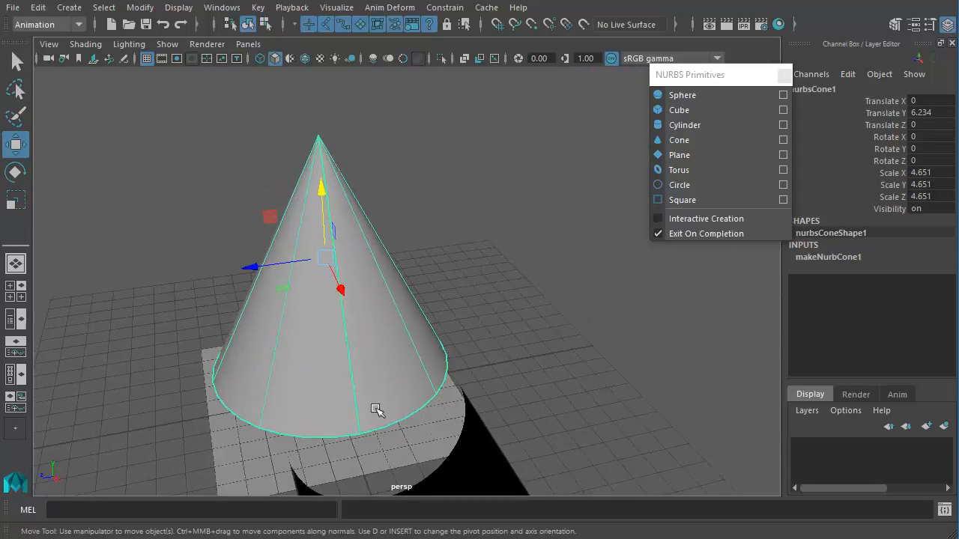
Reduce the cone's End Sweep to cut an open section out of its side
middle_click_drag(377, 450, 450, 405, "alt")
left_click_drag(451, 406, 349, 410, "alt")
left_click_drag(451, 352, 453, 396, "alt")
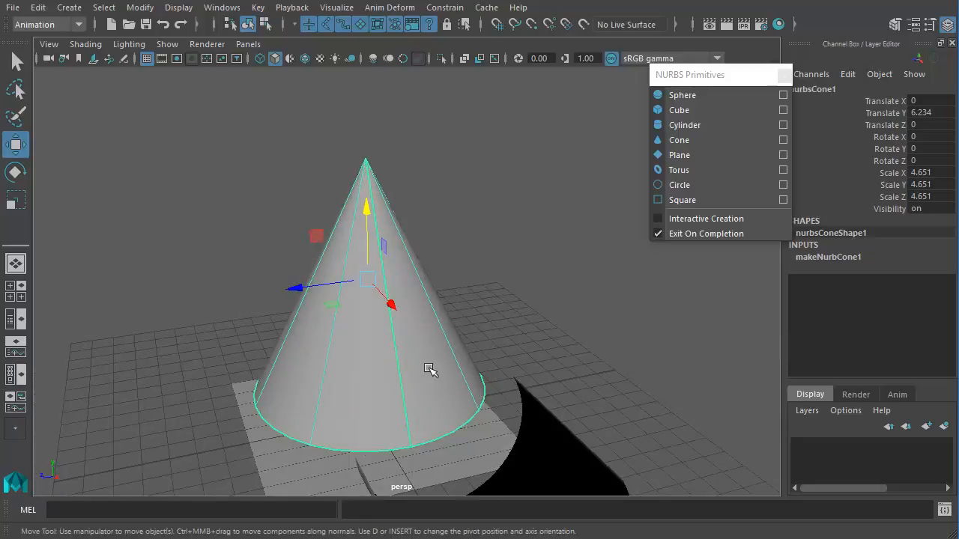
left_click_drag(448, 432, 492, 426, "alt")
left_click(833, 257)
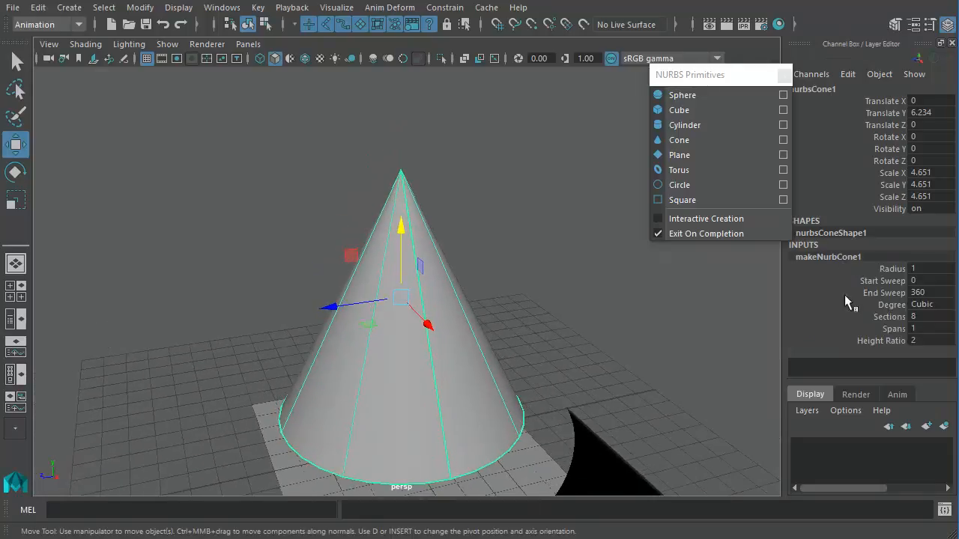
left_click(895, 295)
middle_click_drag(638, 343, 582, 360)
left_click_drag(582, 359, 437, 370, "alt")
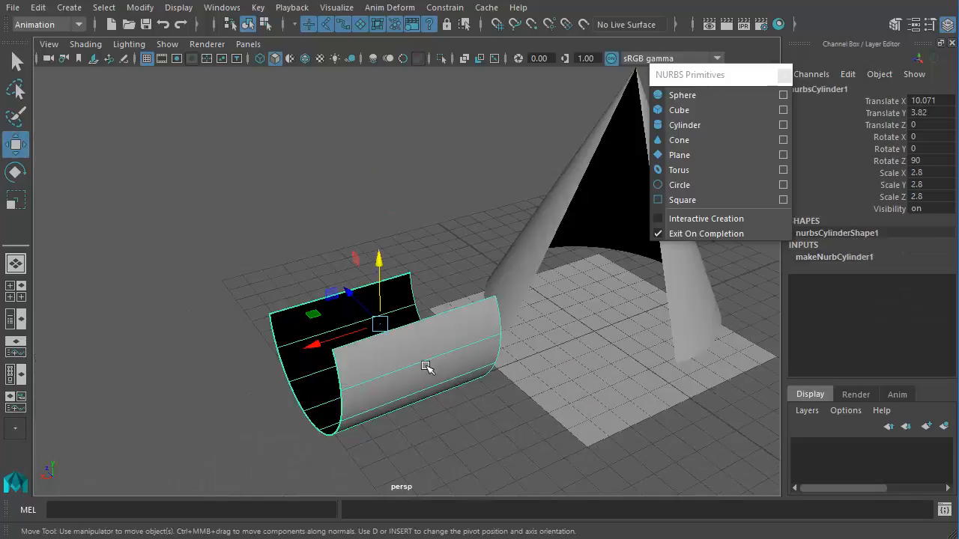
left_click_drag(457, 350, 396, 313, "alt")
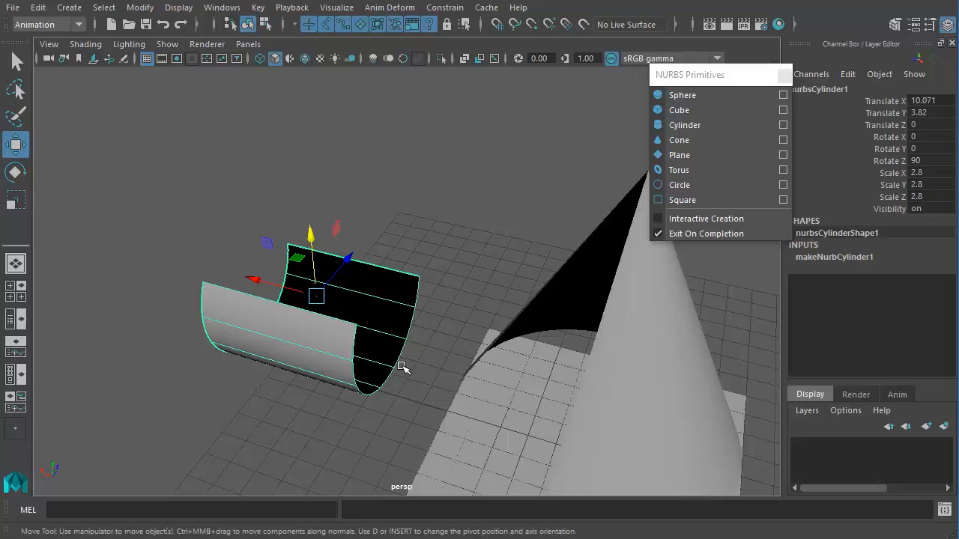
middle_click_drag(403, 363, 380, 338, "alt")
left_click_drag(433, 334, 561, 337, "alt")
left_click(497, 232)
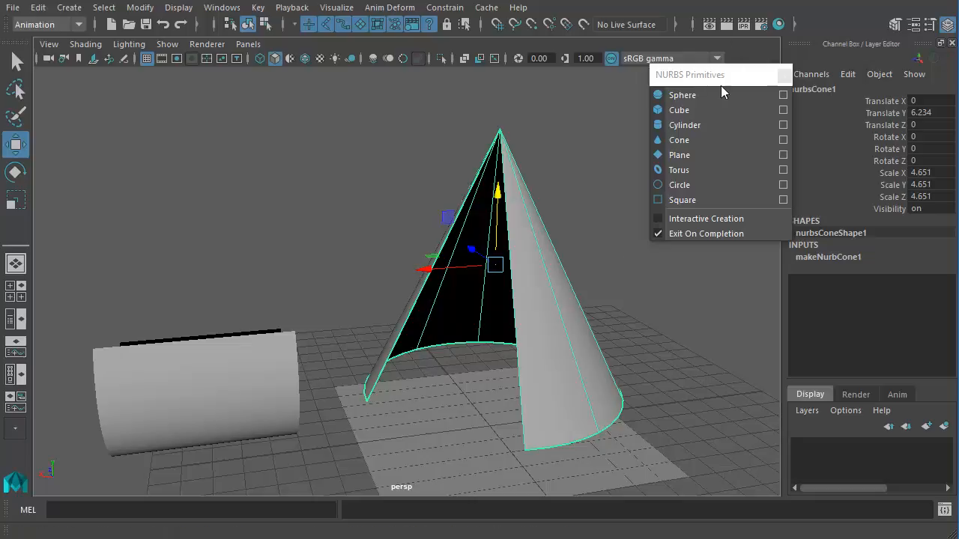
Create a NURBS sphere at the origin and scale it uniformly to about 3.82
left_click(696, 96)
middle_click_drag(576, 383, 492, 373, "alt")
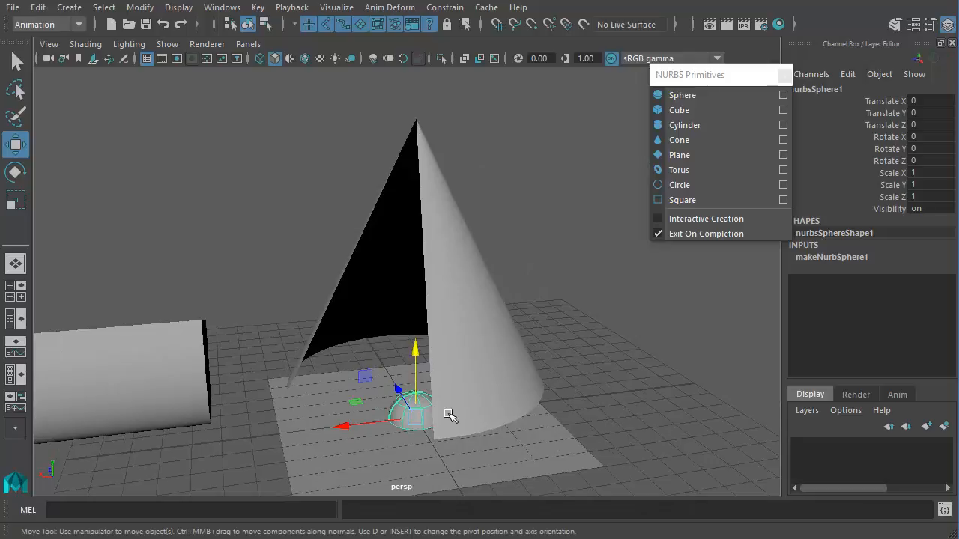
key("r")
left_click_drag(424, 428, 504, 397)
Move the sphere along X to about -13.3, beside the cone and off the plane
key("w")
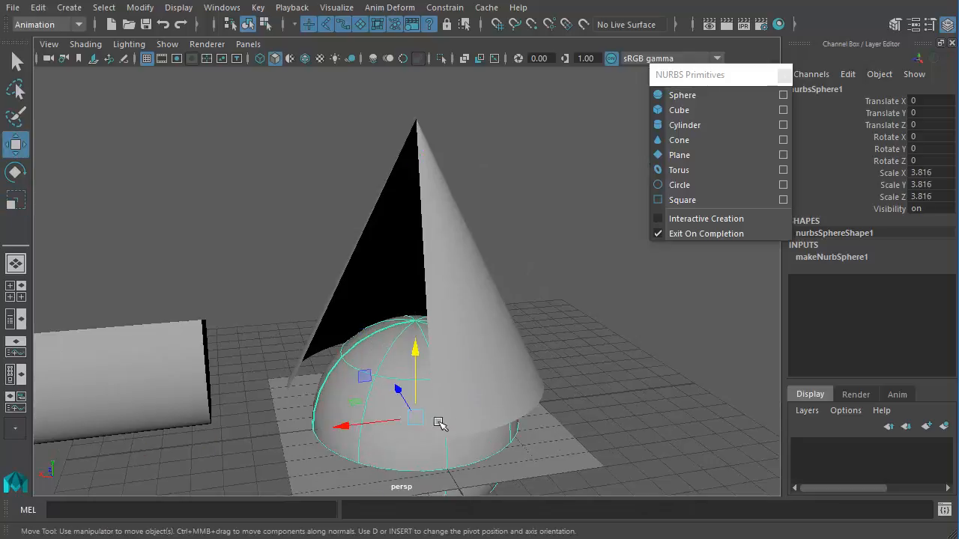
left_click_drag(388, 432, 697, 404)
middle_click_drag(698, 404, 559, 363, "alt")
Reduce the sphere's End Sweep to about 212.2 to open it into a partial sphere
left_click(838, 258)
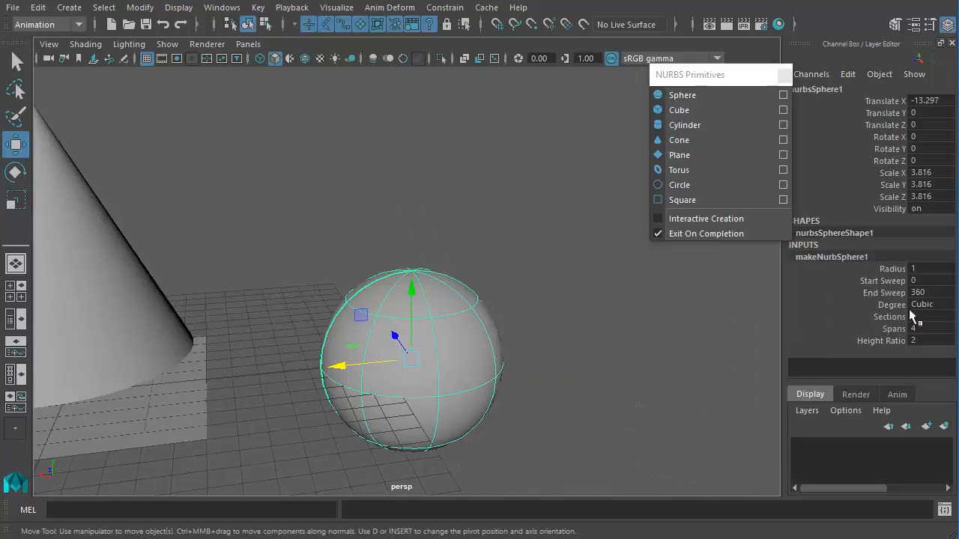
left_click(900, 292)
middle_click_drag(620, 356, 522, 349)
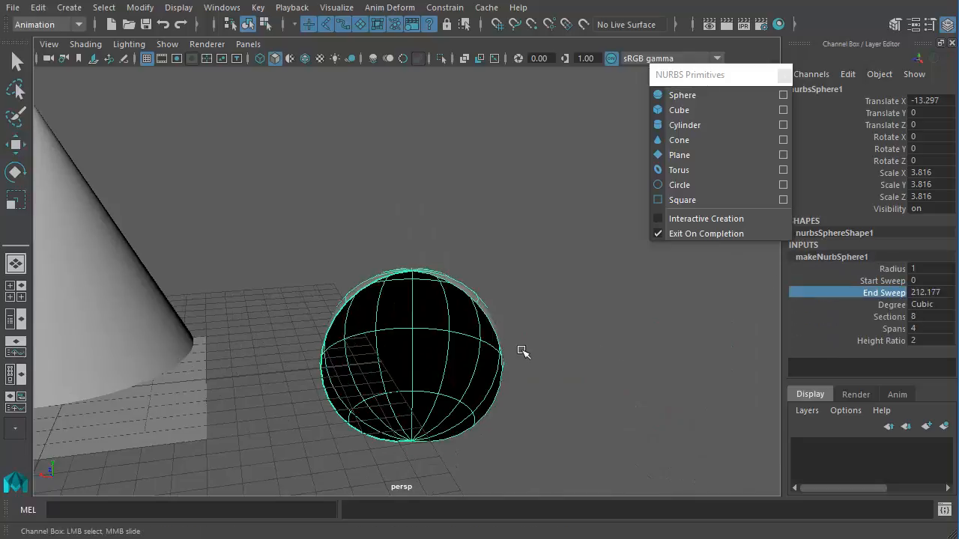
Create a NURBS cube, move it to about X -23.4, Y -13.2, and scale it uniformly to about 13.6
left_click_drag(546, 371, 434, 337, "alt")
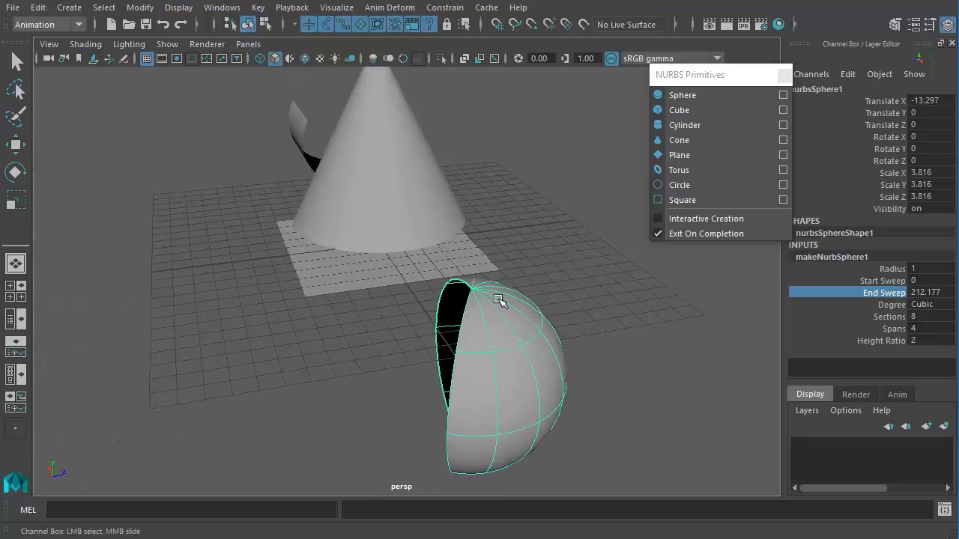
left_click_drag(499, 300, 595, 248, "alt")
left_click_drag(514, 424, 635, 390, "alt")
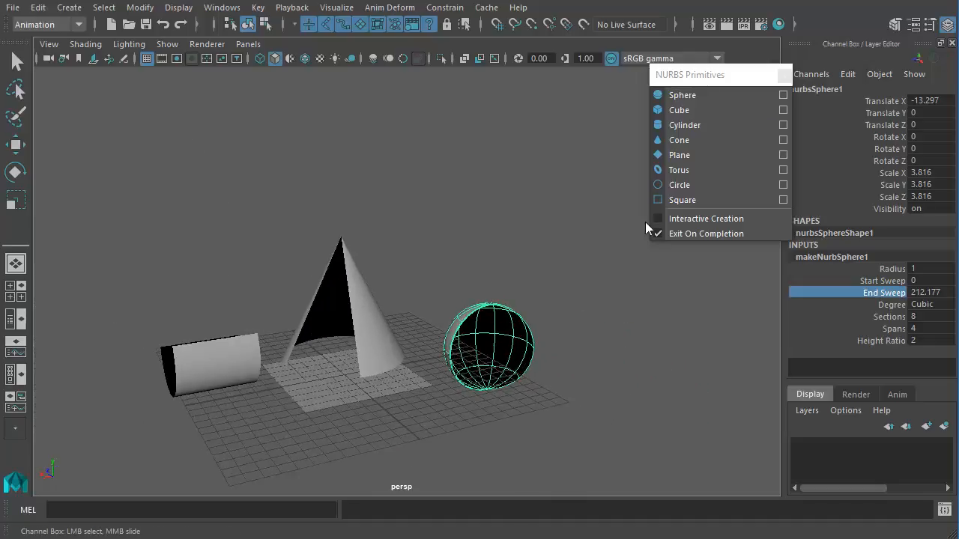
left_click(684, 111)
left_click_drag(420, 389, 313, 415, "alt")
left_click_drag(282, 384, 570, 405)
key("e")
key("r")
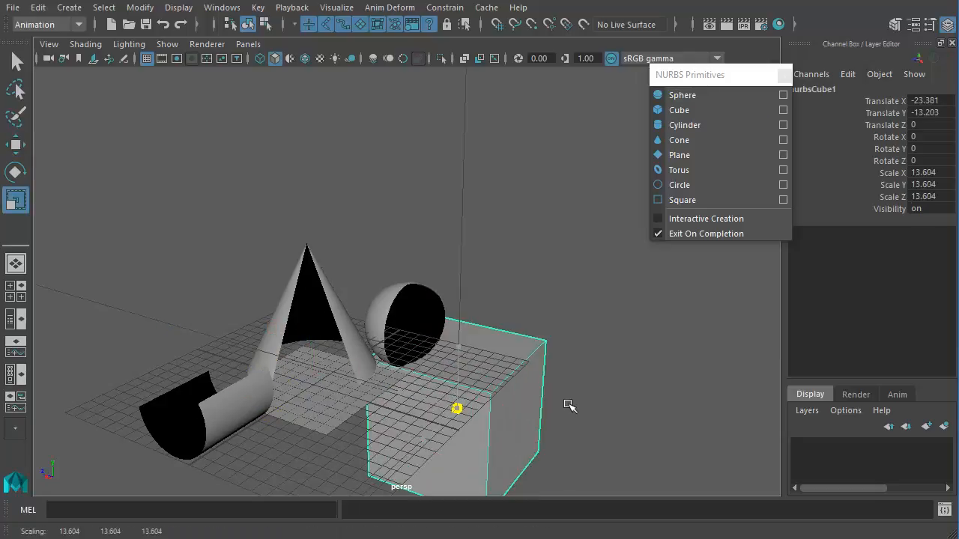
key("w")
Select only the NURBS cube's top face and lift it upward, away from the rest of the cube
left_click_drag(484, 434, 293, 412, "alt")
key("f")
left_click(224, 374)
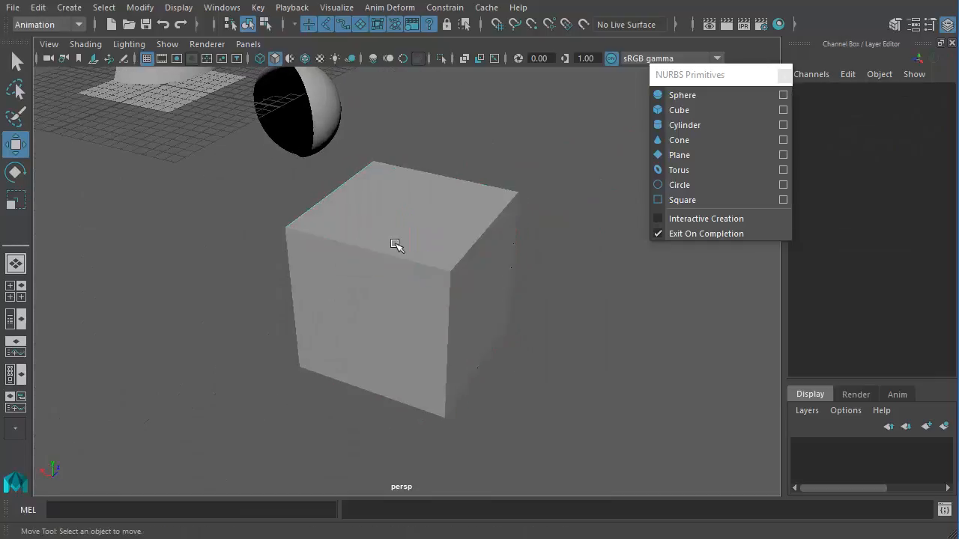
left_click(445, 216)
left_click_drag(578, 271, 523, 278, "alt")
left_click_drag(422, 242, 418, 157)
Move the NURBS cube's side faces outward one by one, separating each from the bottom face
left_click(403, 365)
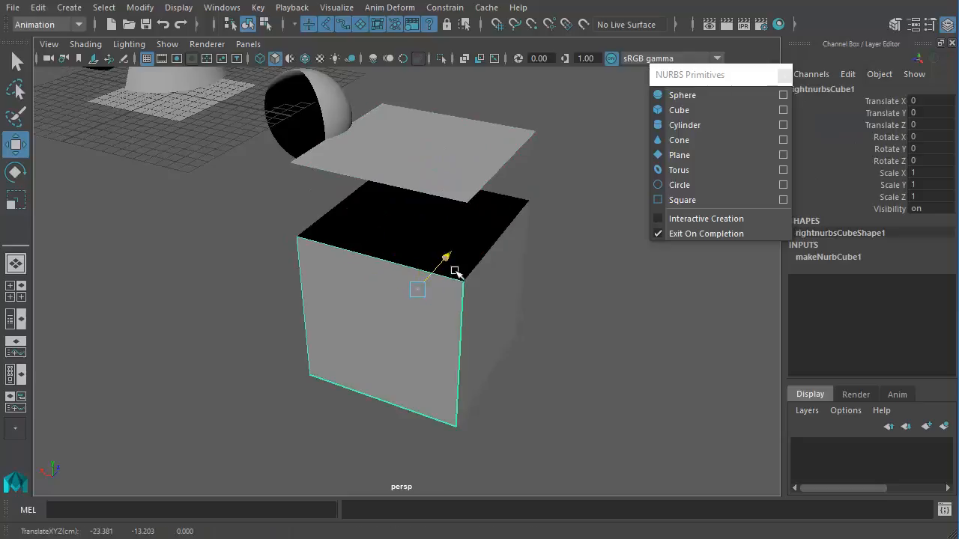
left_click_drag(452, 273, 424, 329)
left_click_drag(525, 324, 513, 335, "alt")
left_click_drag(501, 245, 599, 288, "alt")
left_click_drag(451, 336, 475, 331, "alt")
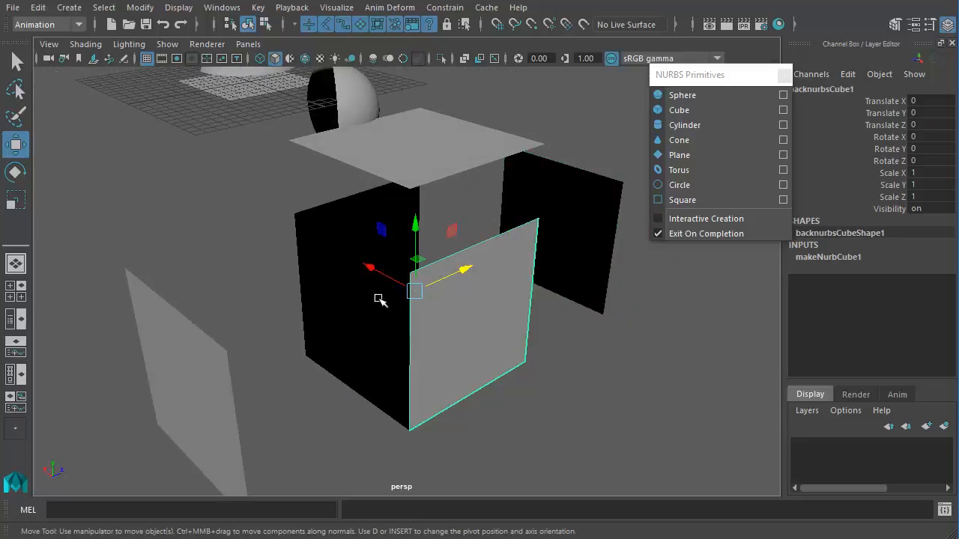
left_click_drag(392, 283, 466, 334)
left_click(401, 288)
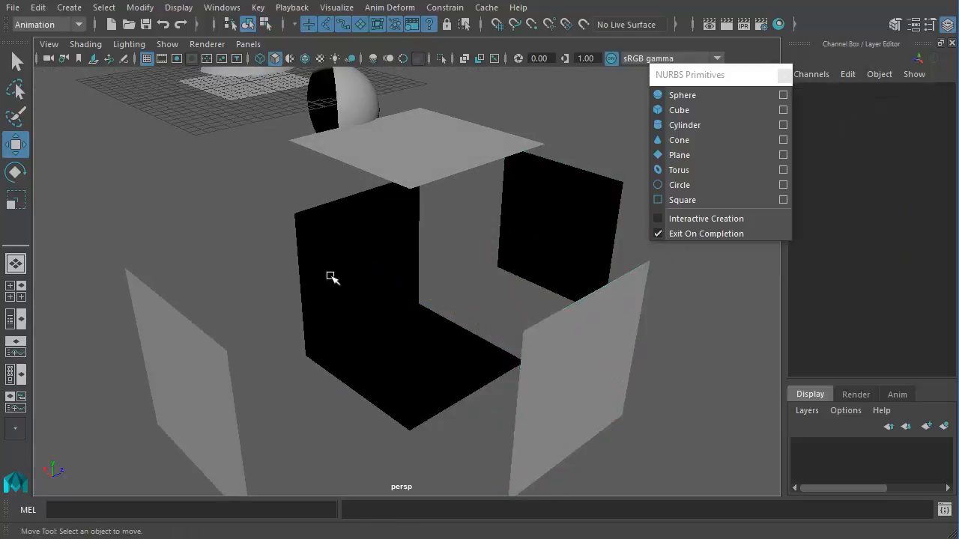
left_click(333, 277)
left_click_drag(395, 290, 492, 359)
Create a NURBS torus at the origin and scale it uniformly to about 8.96
left_click(698, 170)
left_click_drag(304, 300, 364, 275, "alt")
key("r")
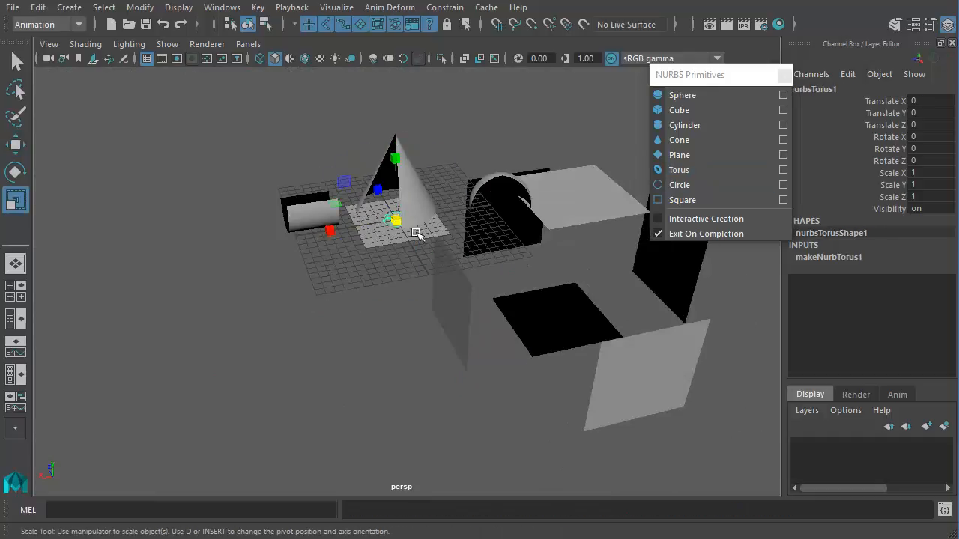
left_click_drag(398, 218, 602, 193)
Move the torus along X to about 28.6, clear of the other primitives
key("w")
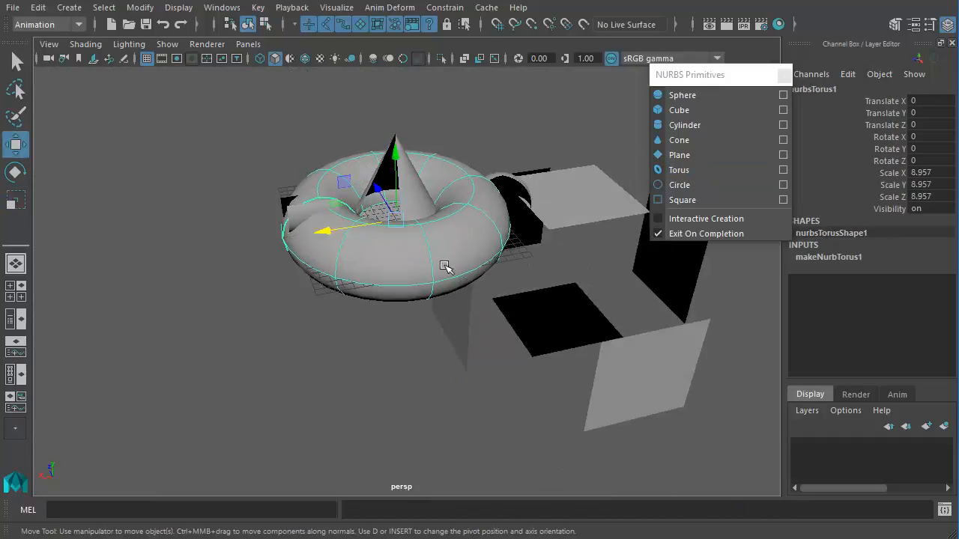
left_click_drag(482, 253, 415, 321, "alt")
left_click_drag(365, 263, 141, 325)
left_click_drag(305, 292, 451, 218, "alt")
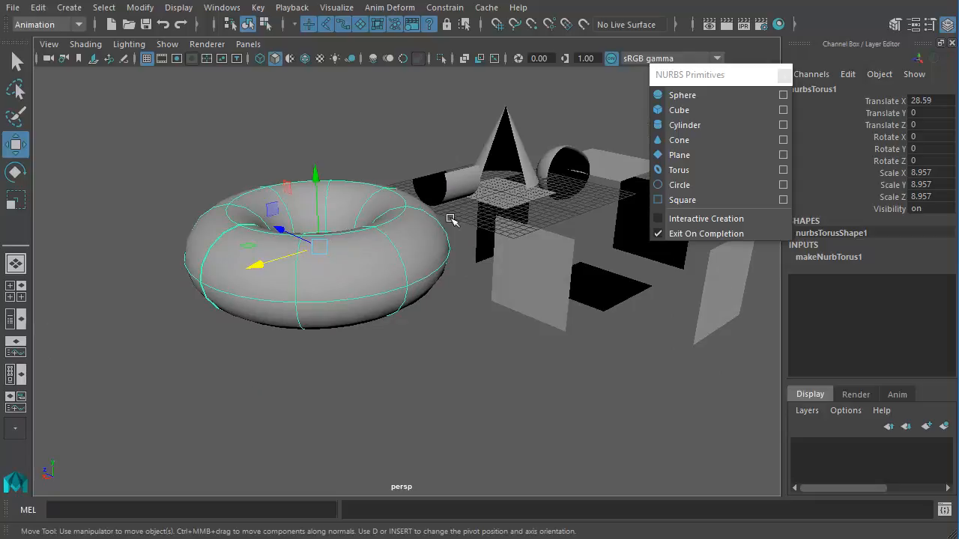
Reduce the torus's End Sweep to about 197.3 to cut the ring to roughly half
mouse_move(328, 271)
left_mouse_down("alt")
mouse_move(328, 299)
mouse_move(333, 282)
left_mouse_up("alt")
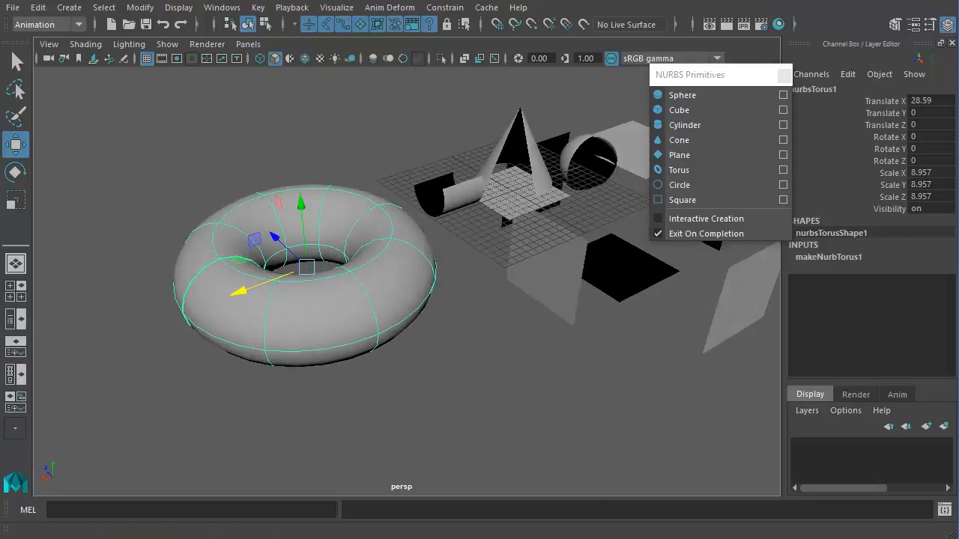
left_click(878, 266)
left_click(902, 293)
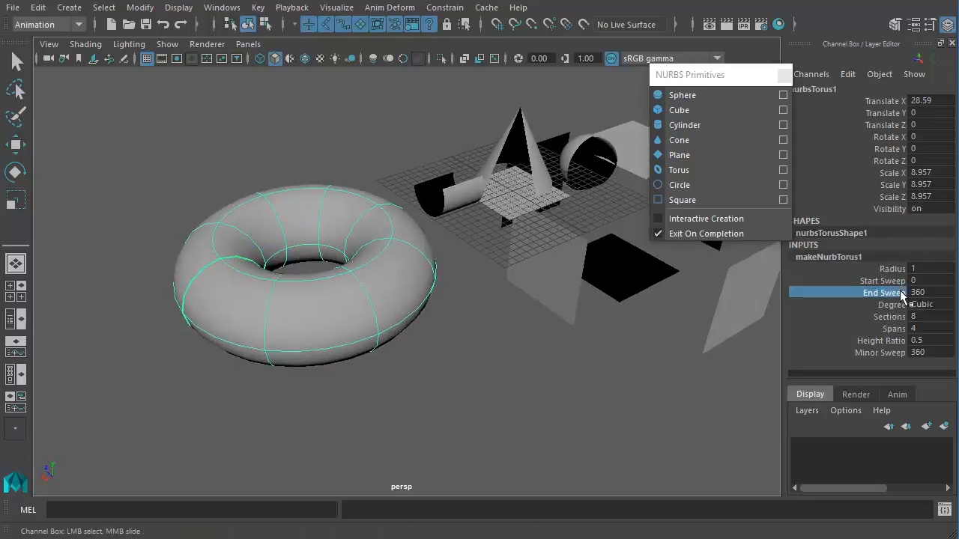
middle_click_drag(600, 328, 496, 360)
Reduce the torus's Minor Sweep to about 183.5 to open the tube's cross-section
left_click_drag(497, 360, 477, 375, "alt")
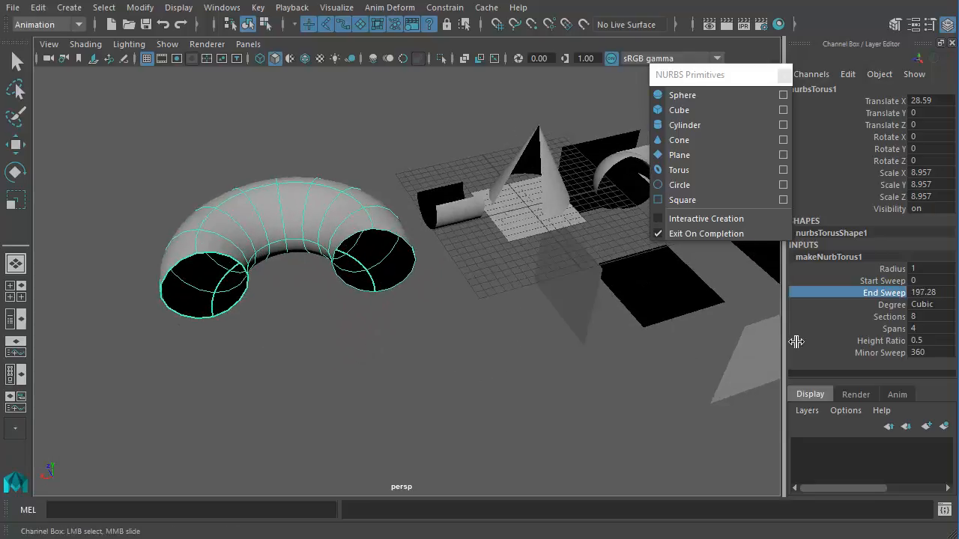
left_click(887, 352)
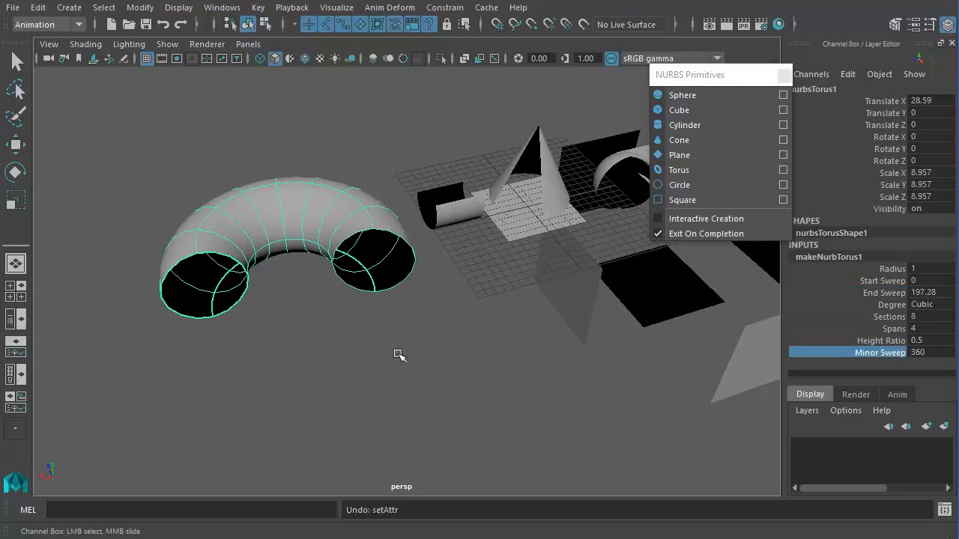
middle_click_drag(430, 355, 314, 387)
left_click_drag(313, 387, 511, 358, "alt")
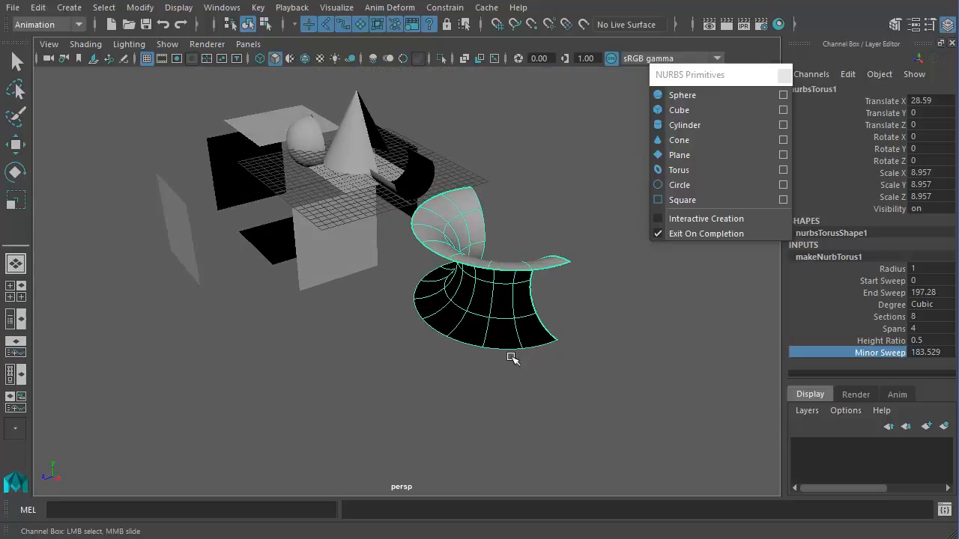
left_click_drag(435, 334, 220, 344, "alt")
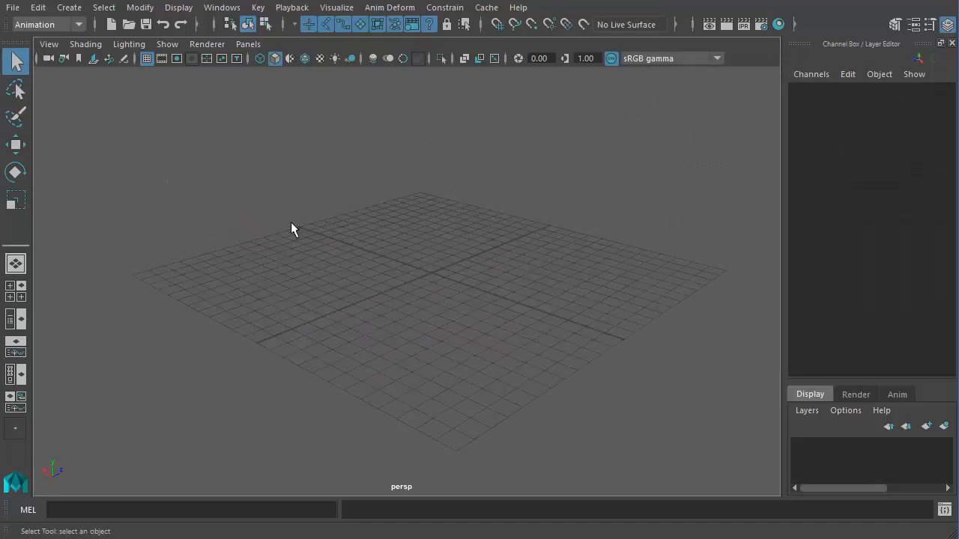
Detach the Polygon Primitives list as a floating window and place it over the Channel Box
left_click(75, 14)
mouse_move(89, 61)
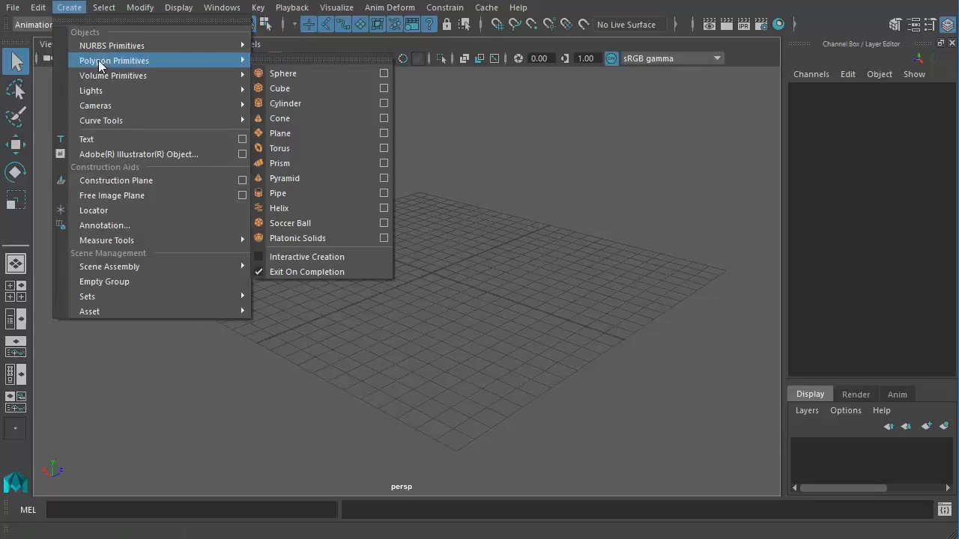
left_click(294, 57)
left_click_drag(302, 45, 822, 142)
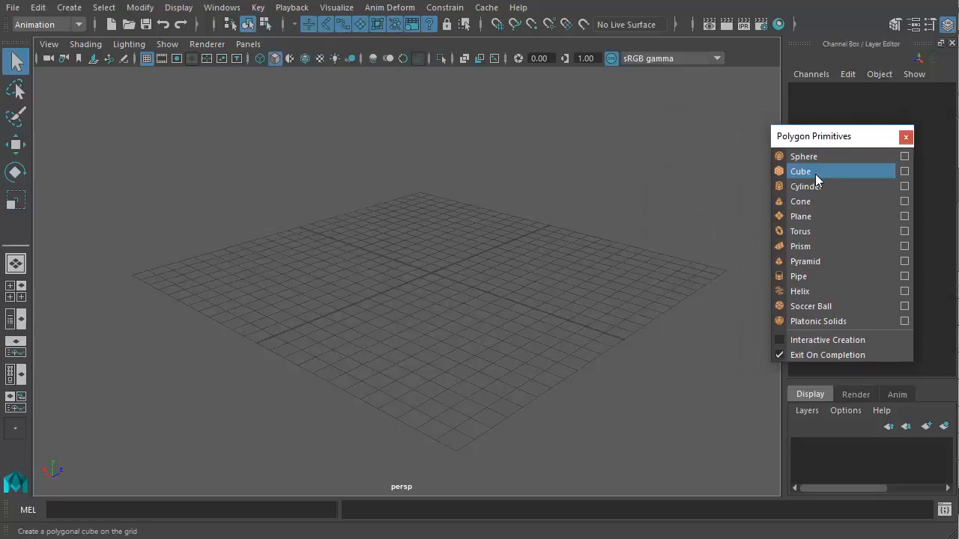
Create a polygon cube at the origin and frame it close up in the perspective view
left_click(818, 174)
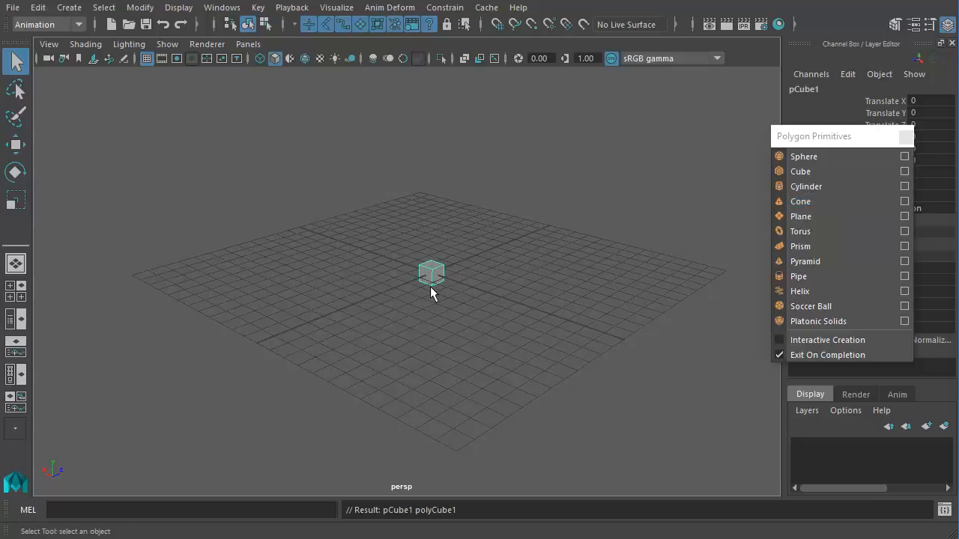
right_click_drag(399, 276, 407, 278, "alt")
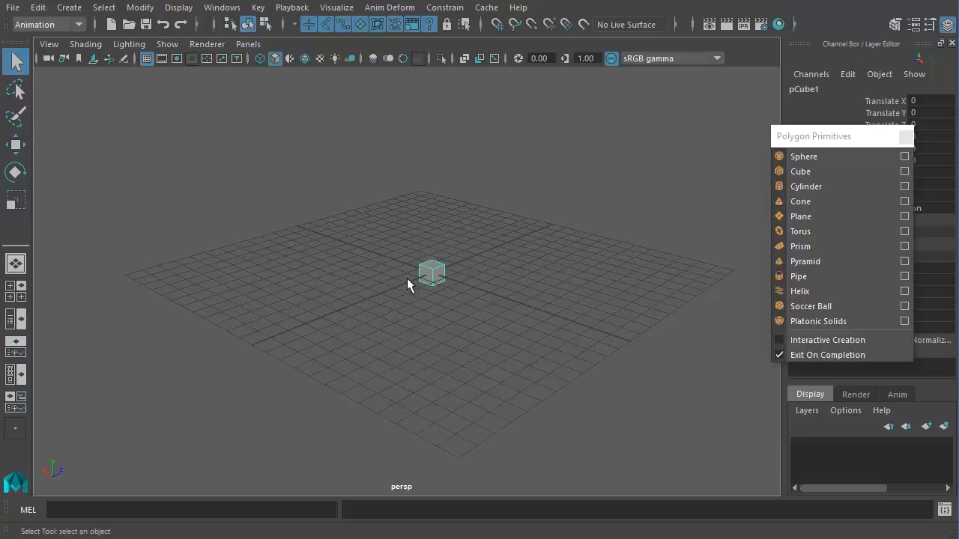
key("f")
left_click_drag(406, 277, 534, 300, "alt")
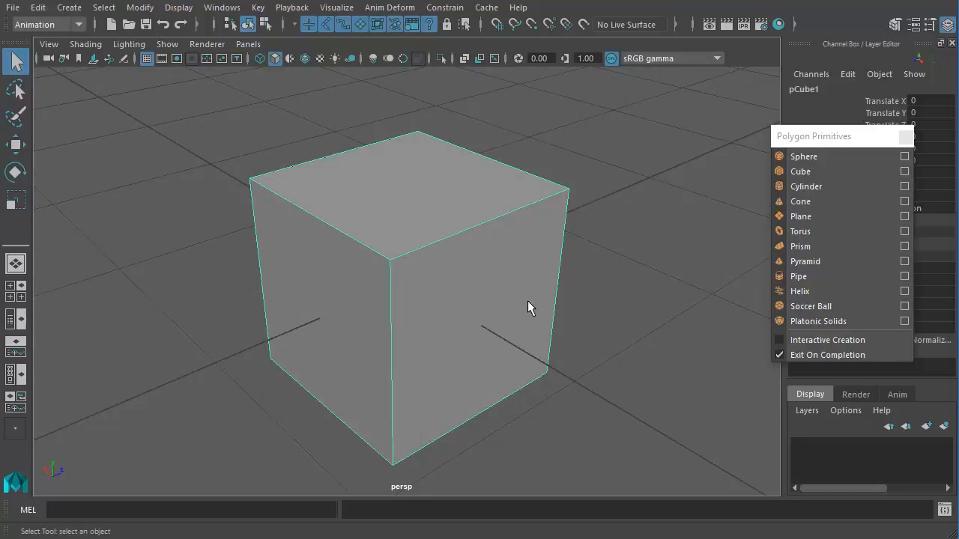
Switch the polygon cube to vertex selection and pick individual top corners, ending with the nearest one
right_click(429, 273)
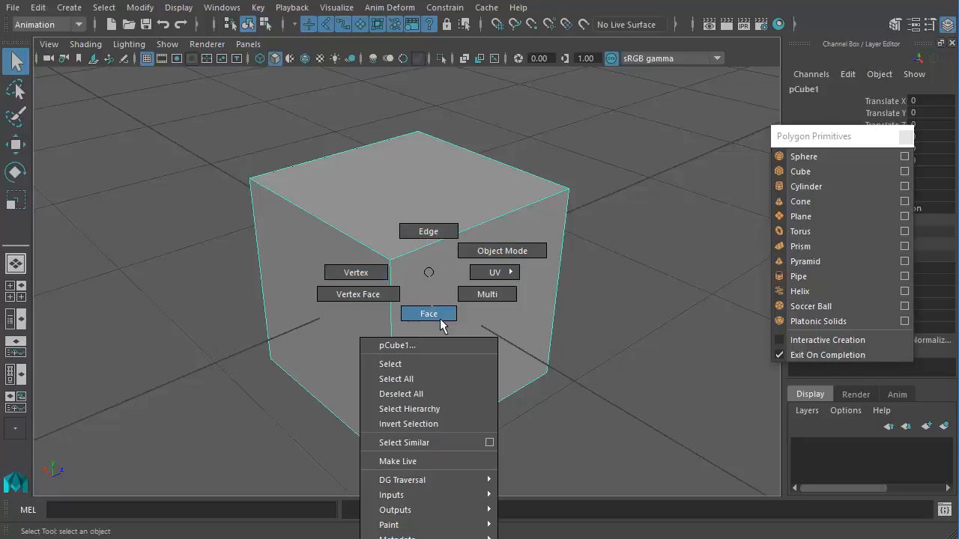
right_click_drag(406, 271, 388, 274)
left_click(388, 275)
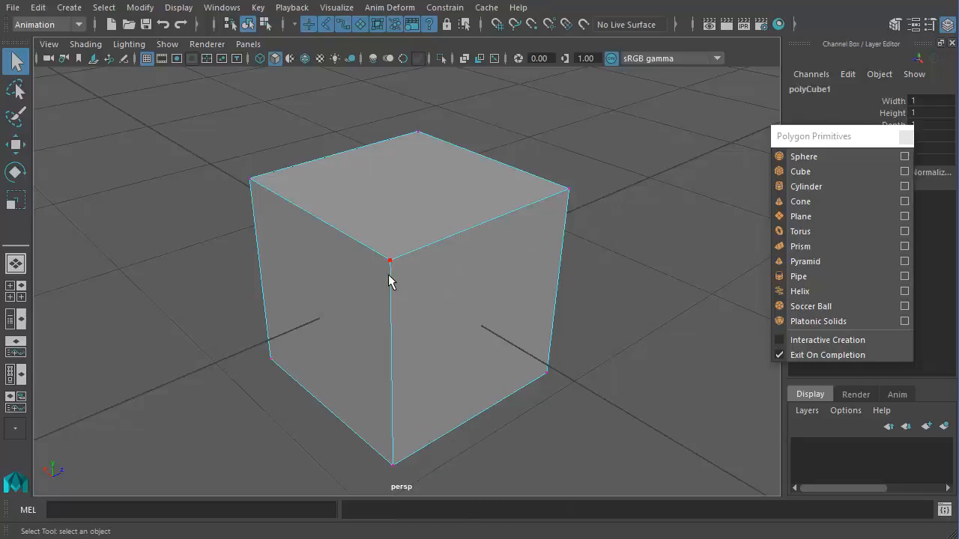
left_click(398, 266)
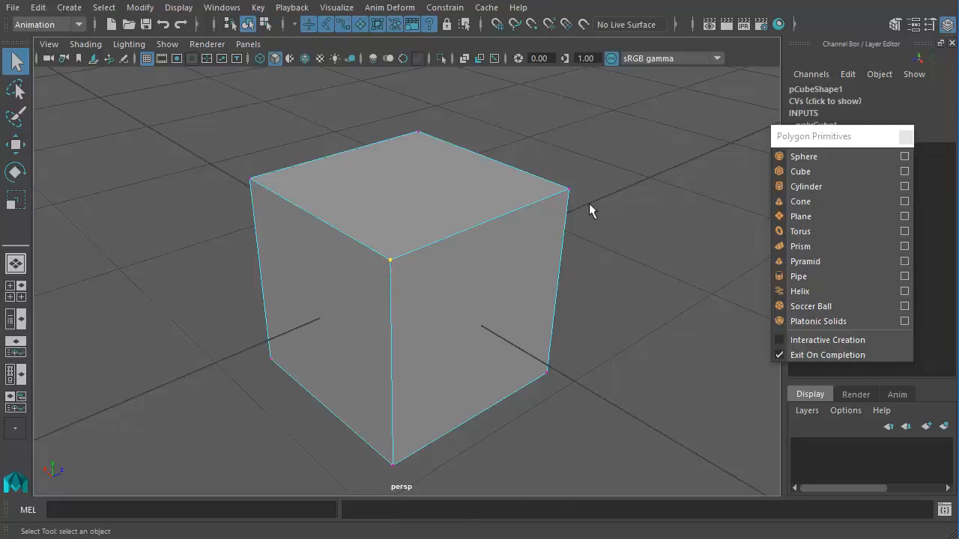
left_click(424, 143)
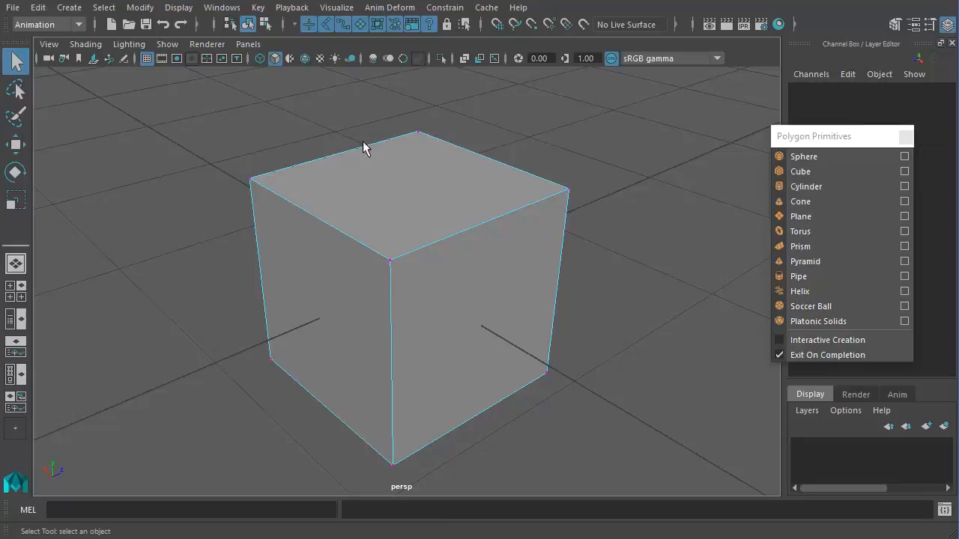
left_click(254, 182)
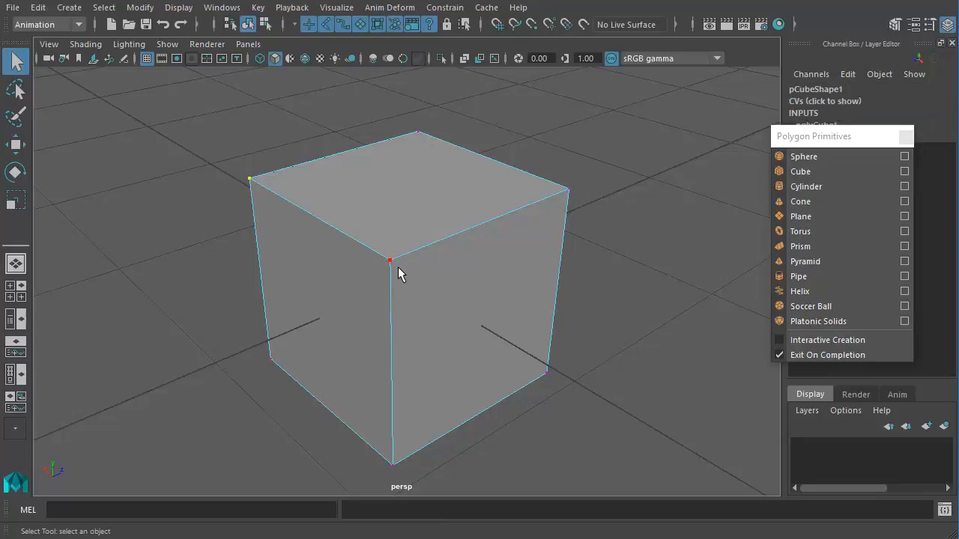
left_click(596, 225)
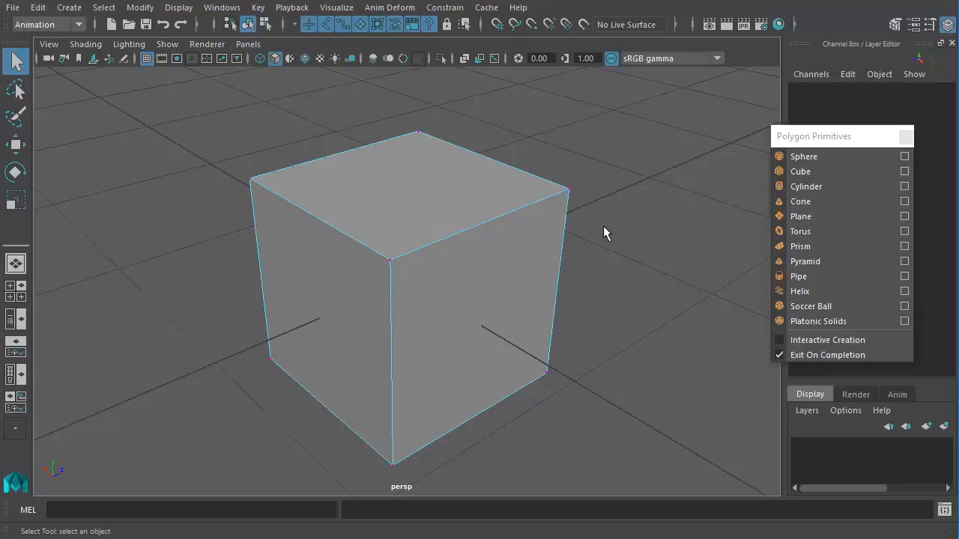
left_click(391, 271)
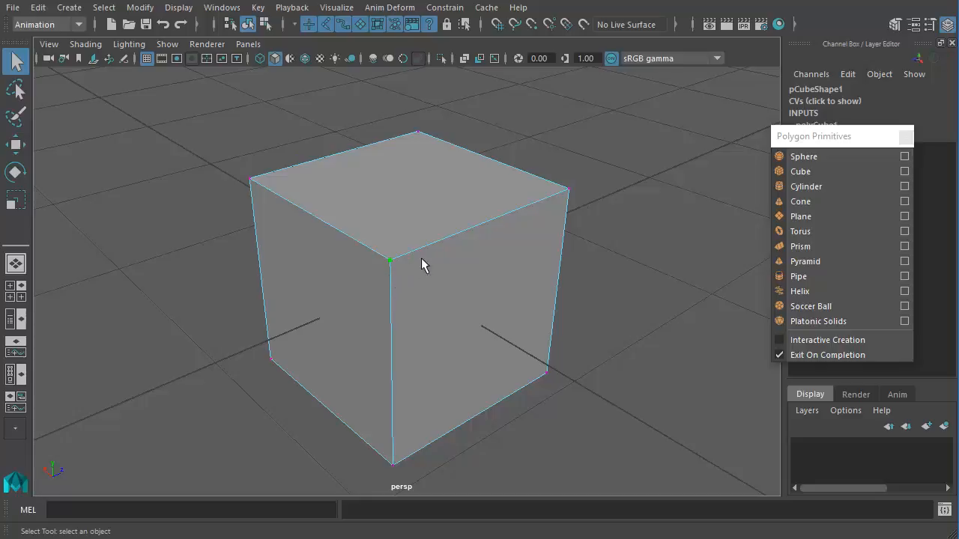
Switch the polygon cube to edge selection and pick individual edges around its top and sides
right_click(450, 235)
left_click(462, 215)
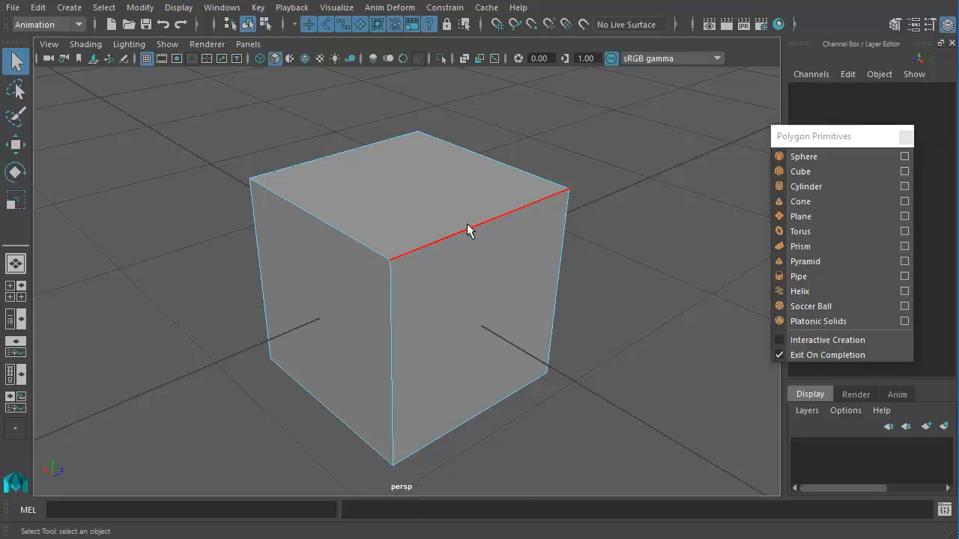
left_click(477, 236)
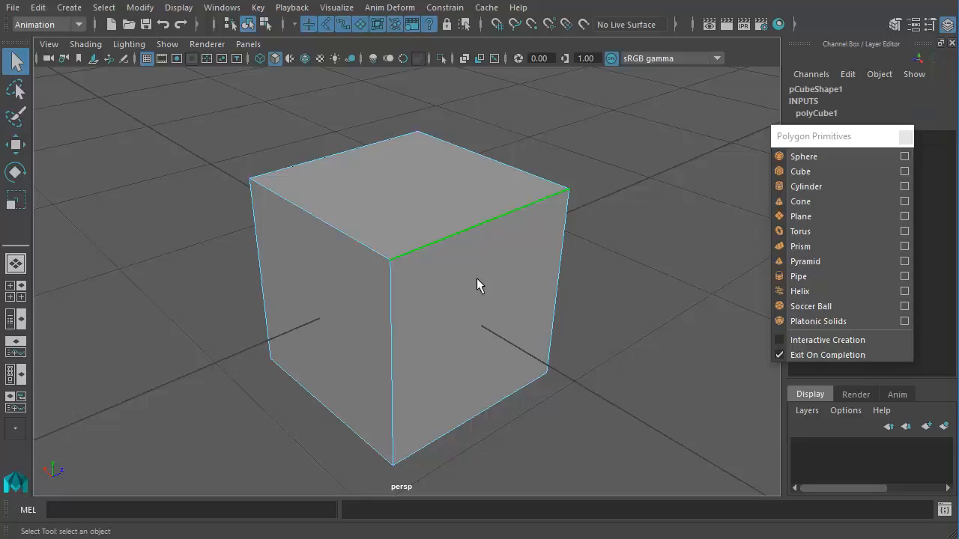
left_click(342, 237)
left_click(404, 294)
left_click(564, 280)
Select together all four edges that border the cube's front-right face
left_click(442, 252)
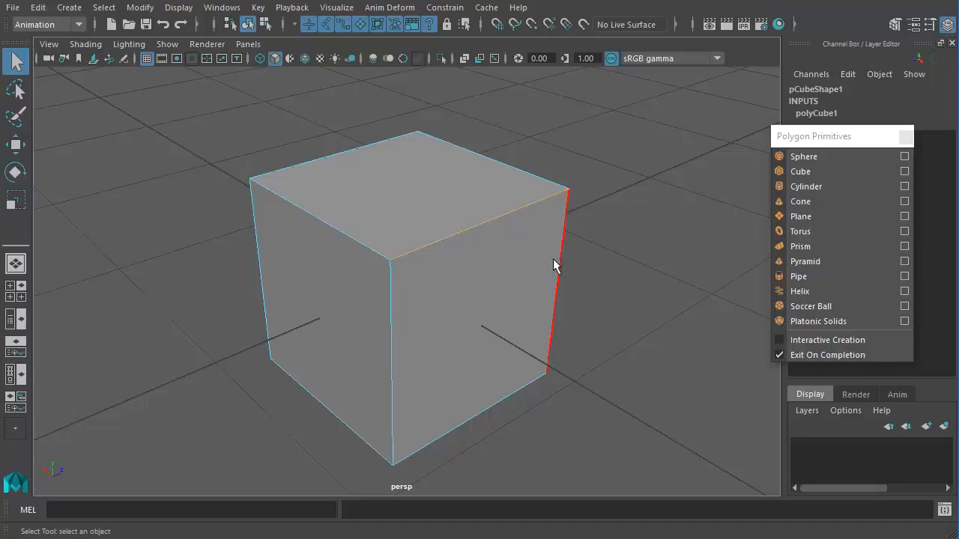
left_click(568, 274, "shift")
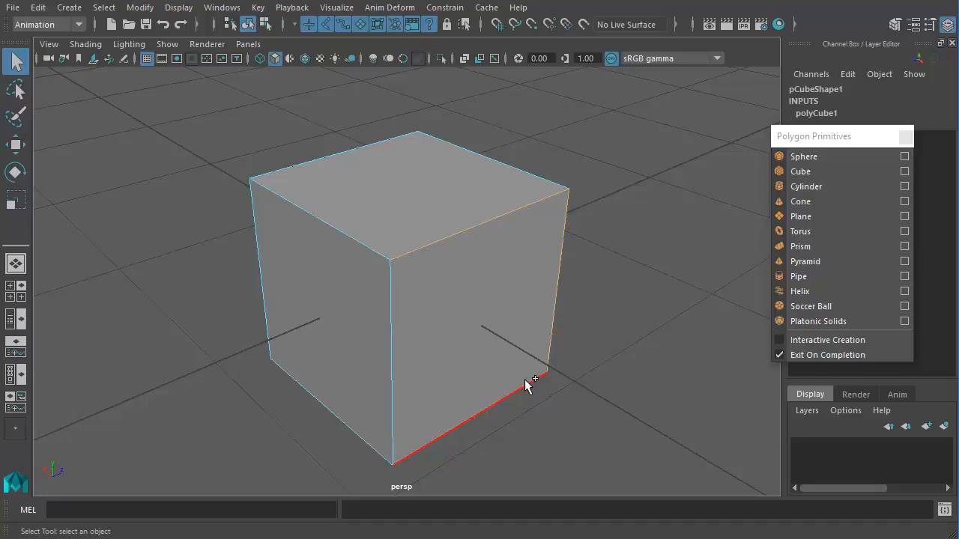
left_click(516, 403, "shift")
left_click(400, 360, "shift")
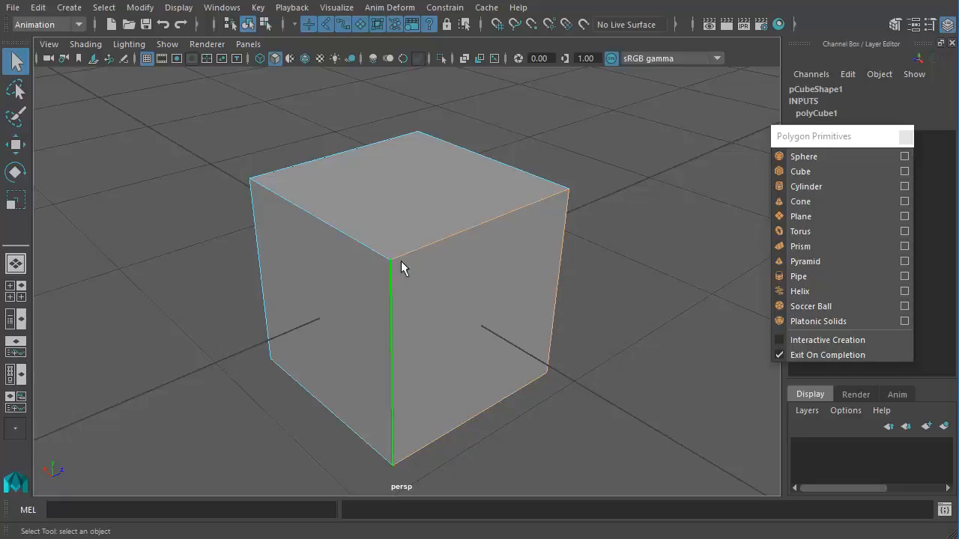
Switch the polygon cube to face selection, select its front-right face, and return the cube to object mode
right_click(483, 292)
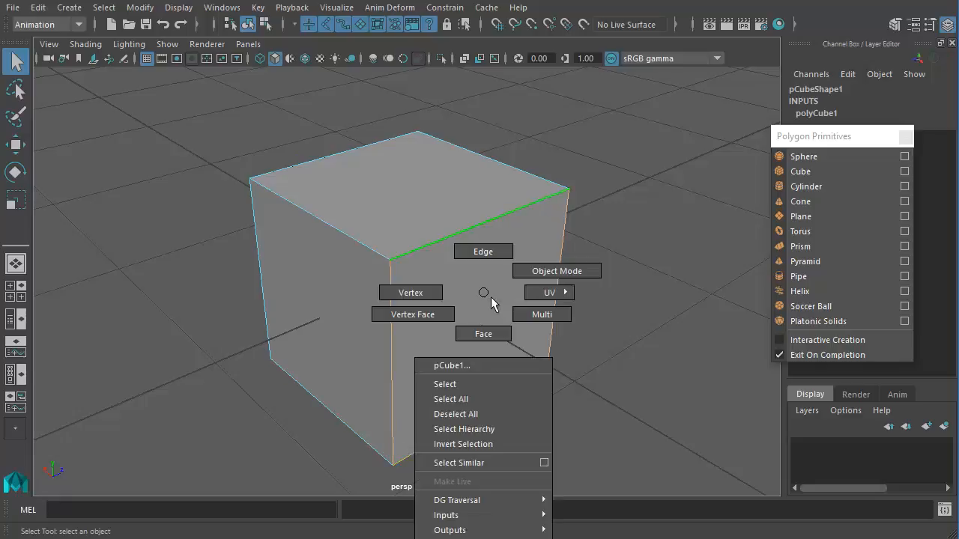
left_click(492, 337)
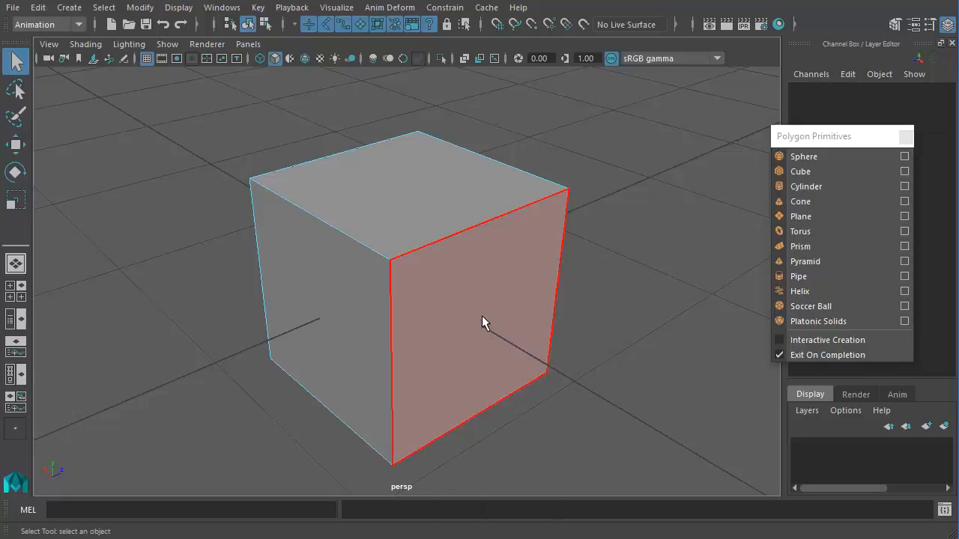
left_click(481, 316)
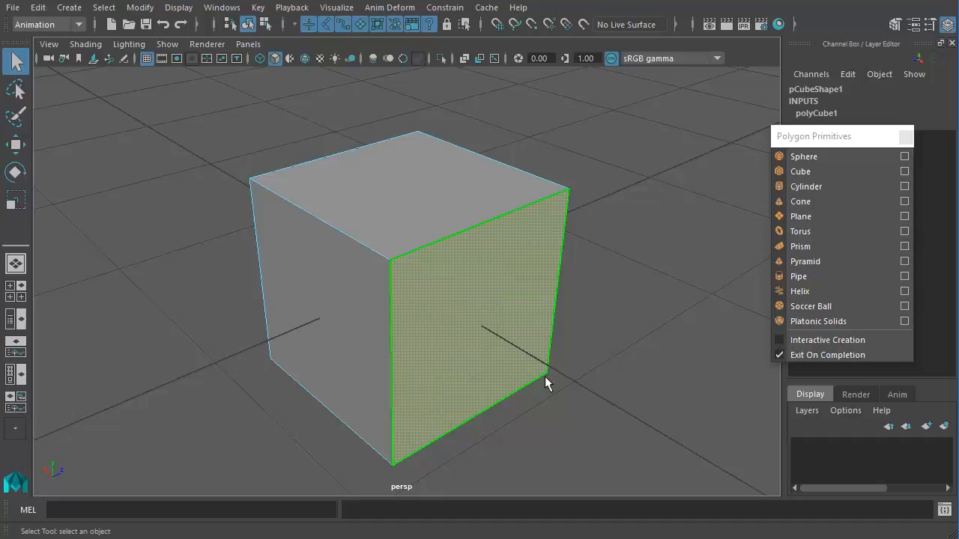
right_click(485, 272)
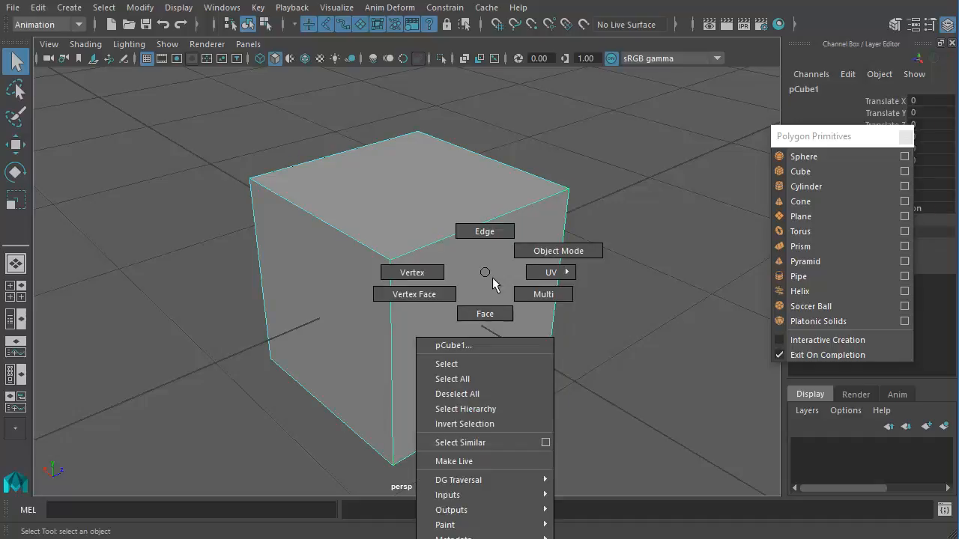
right_click_drag(492, 277, 463, 255)
Create a polygon cylinder moved along Z to about -3.125 and a polygon cone moved along Z to about 3.921
right_click_drag(528, 271, 251, 335, "alt")
left_click(813, 189)
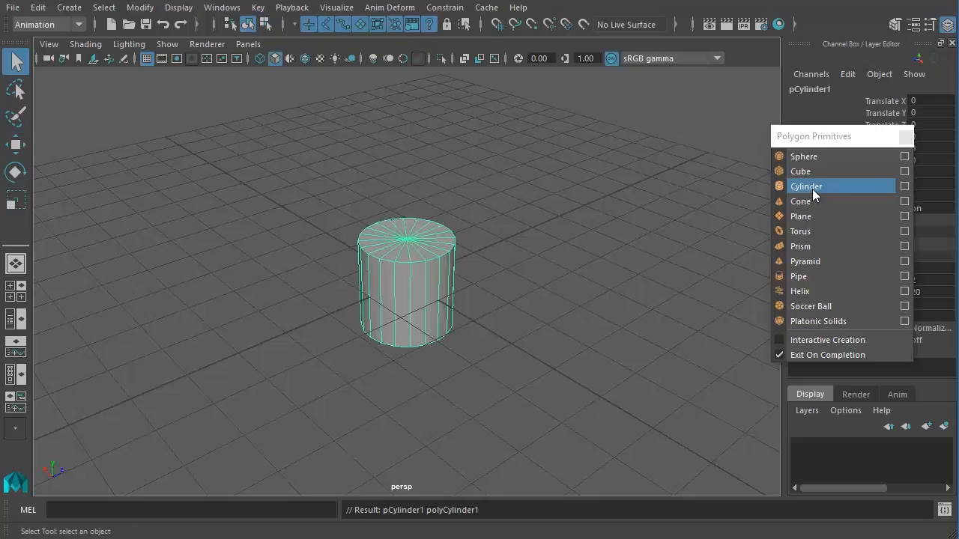
key("w")
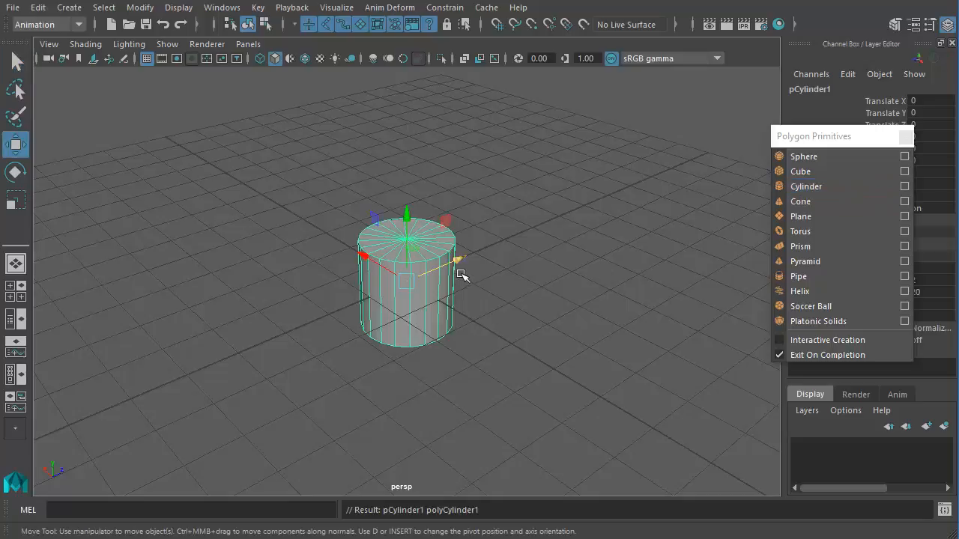
left_click_drag(459, 273, 336, 306)
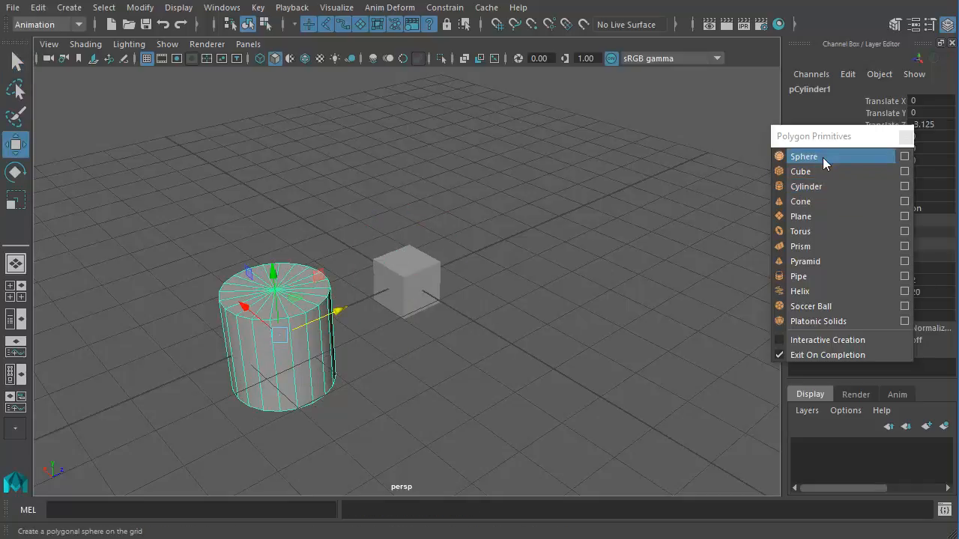
left_click(817, 203)
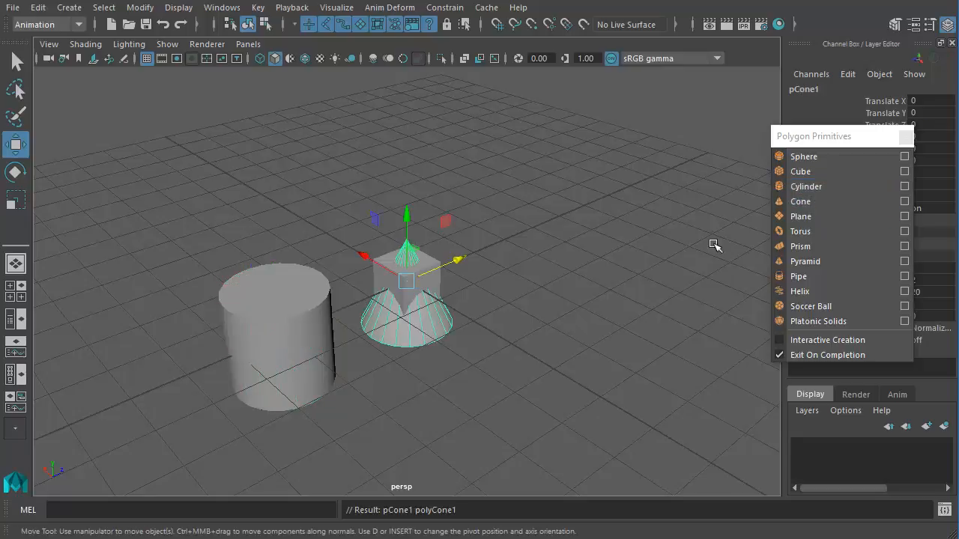
left_click_drag(461, 277, 571, 218)
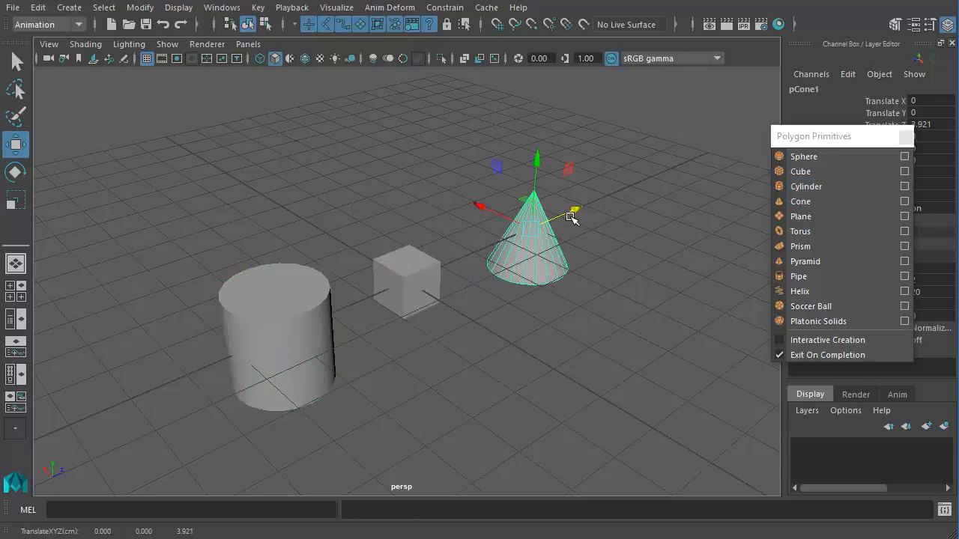
Create a polygon torus moved along X to about -4.267 and a polygon pyramid moved along X to about 3.716
left_click(800, 231)
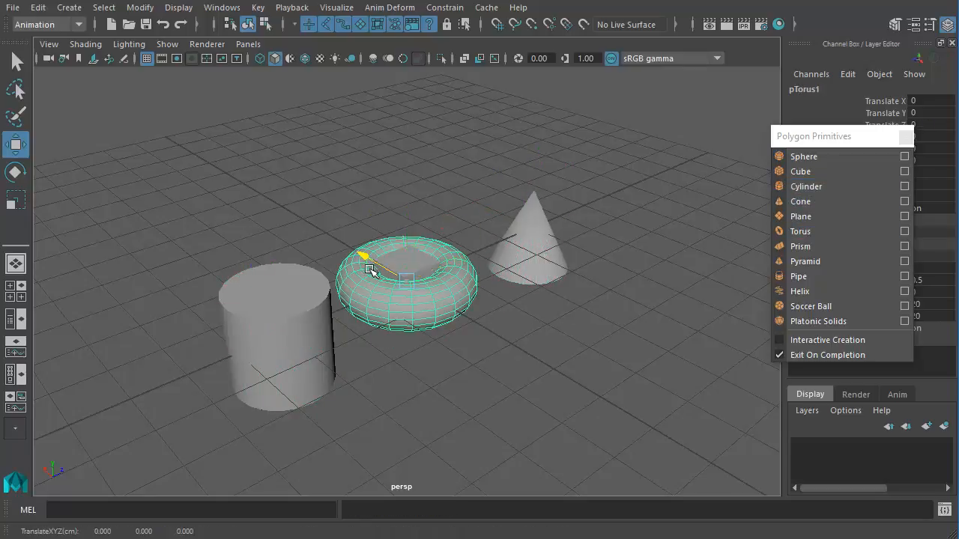
left_click_drag(369, 269, 508, 351)
left_click(806, 261)
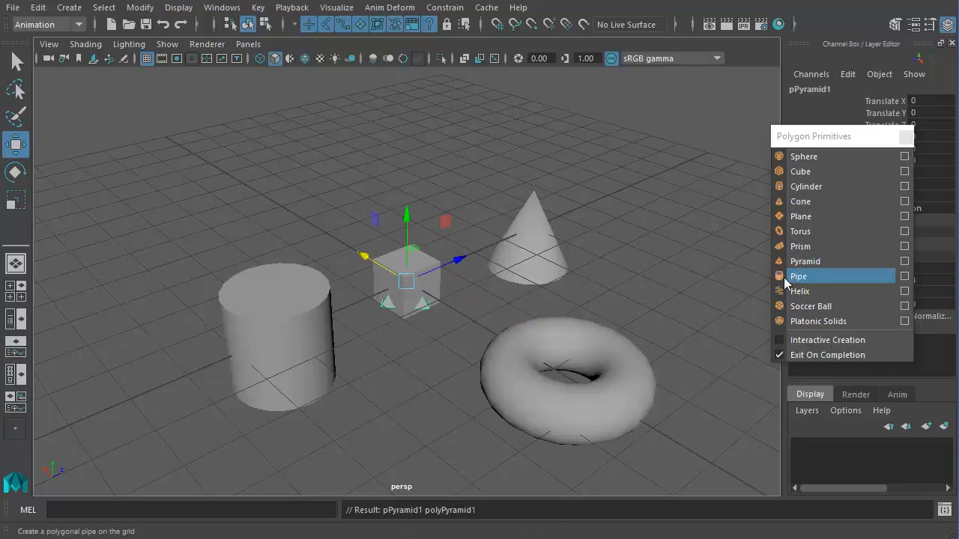
left_click_drag(383, 275, 310, 229)
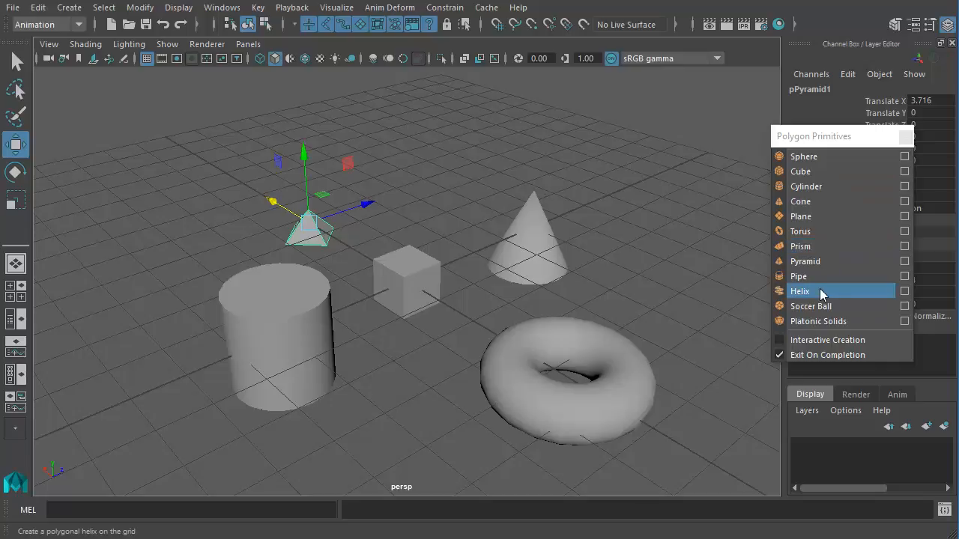
Frame the torus close up and pick a vertex and an edge on its near side, using the matching component modes
left_click_drag(614, 320, 456, 310, "alt")
left_click(428, 285)
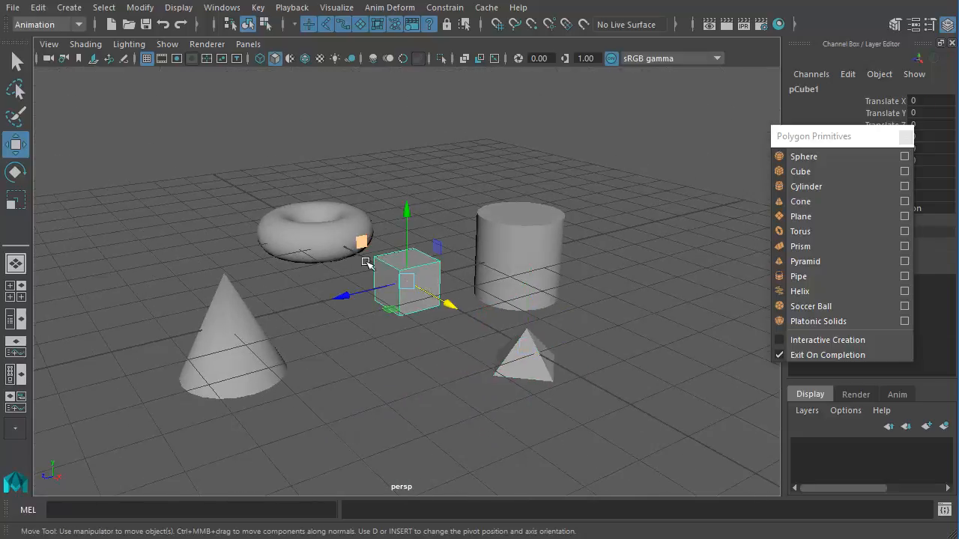
left_click(334, 253)
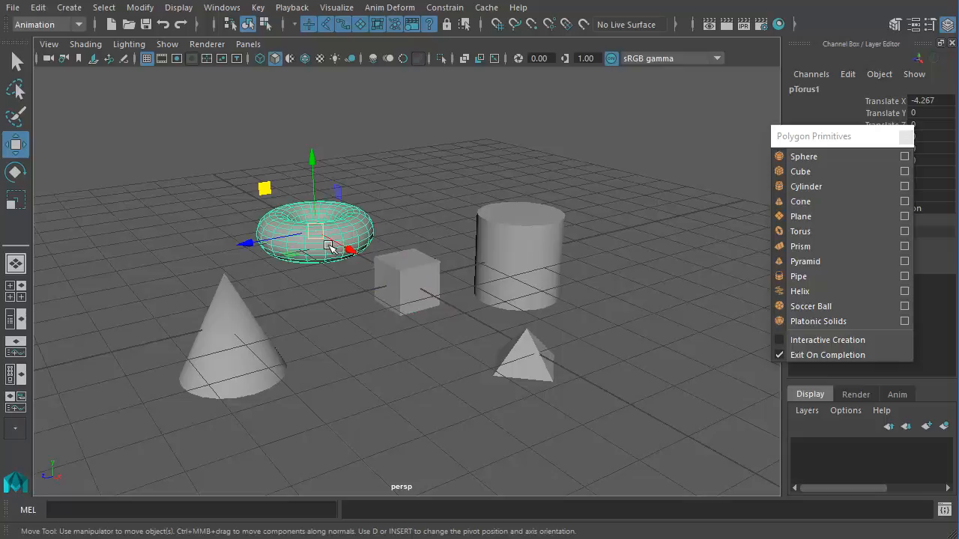
key("f")
right_click_drag(338, 261, 338, 329, "alt")
right_click_drag(278, 349, 248, 349)
left_click(259, 351)
right_click_drag(361, 326, 353, 280)
left_click(313, 360)
Switch the torus to face selection and pick several neighbouring faces on its near side one after another
right_click_drag(360, 334, 361, 374)
left_click(358, 391)
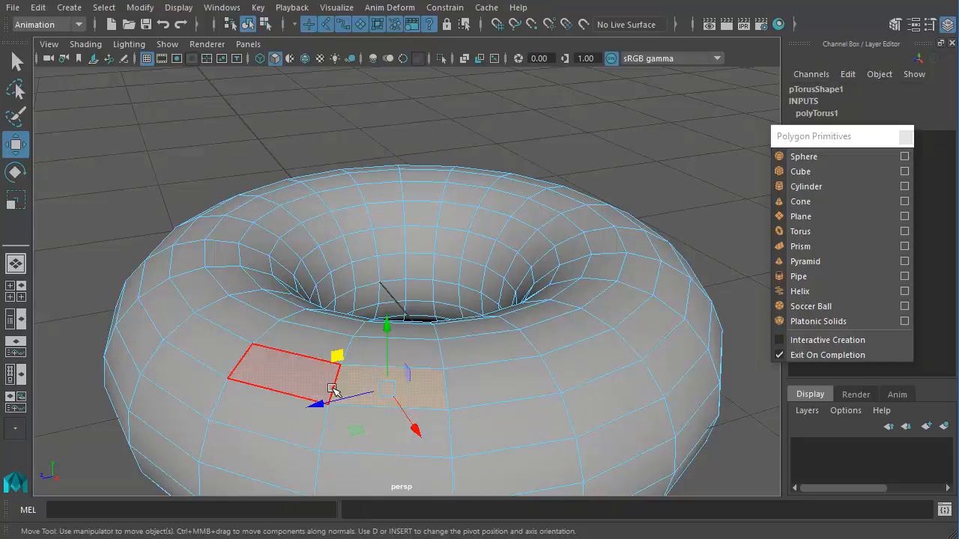
left_click(328, 389)
left_click(300, 427)
left_click(375, 433)
left_click(376, 406)
Try to move individual faces on the torus's outer side away from its surface
left_click_drag(331, 432, 431, 386, "alt")
scroll(488, 399, "down", 2)
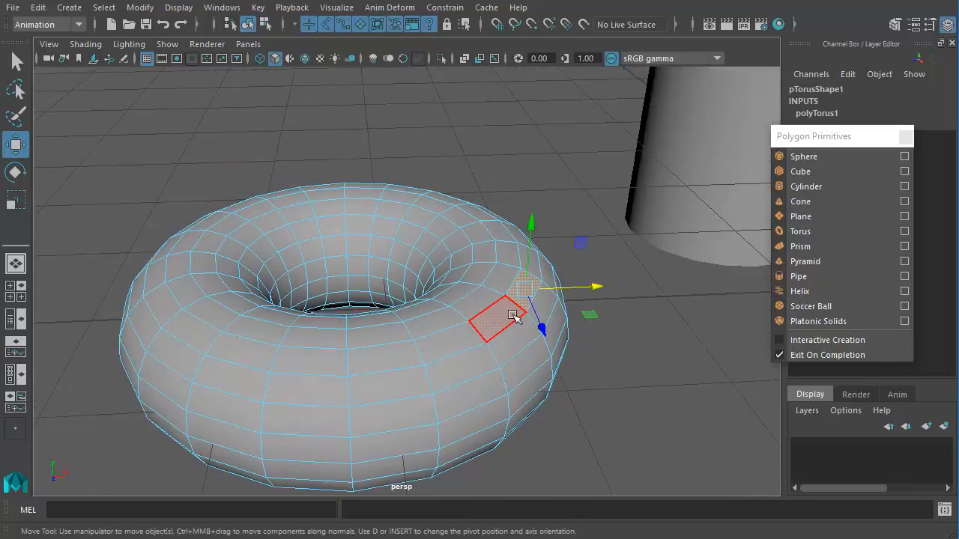
left_click_drag(535, 305, 556, 318)
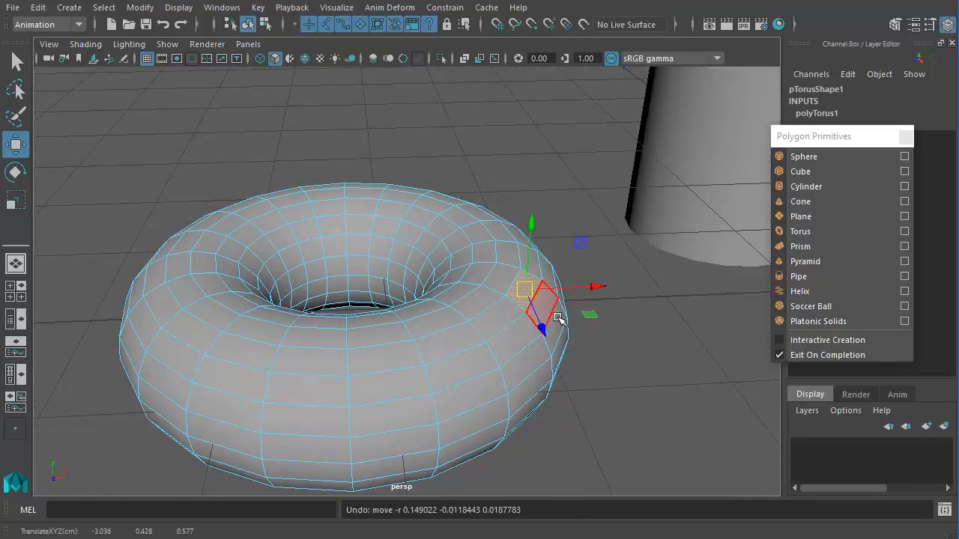
left_click(513, 361)
left_click_drag(515, 353, 542, 359)
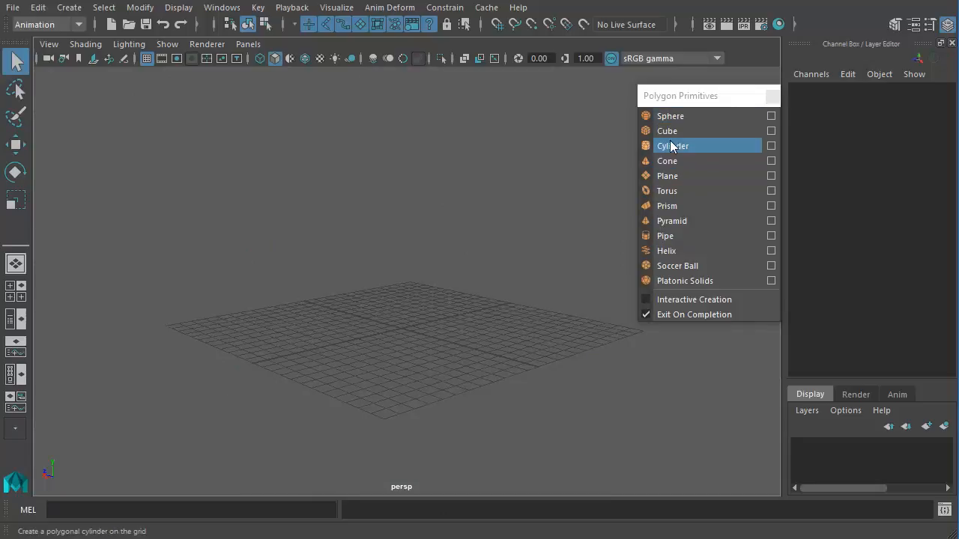
Create a polygon cylinder at the origin of the empty scene and set its radius to 2
left_click(694, 149)
right_click_drag(584, 300, 749, 344, "alt")
left_click(851, 266)
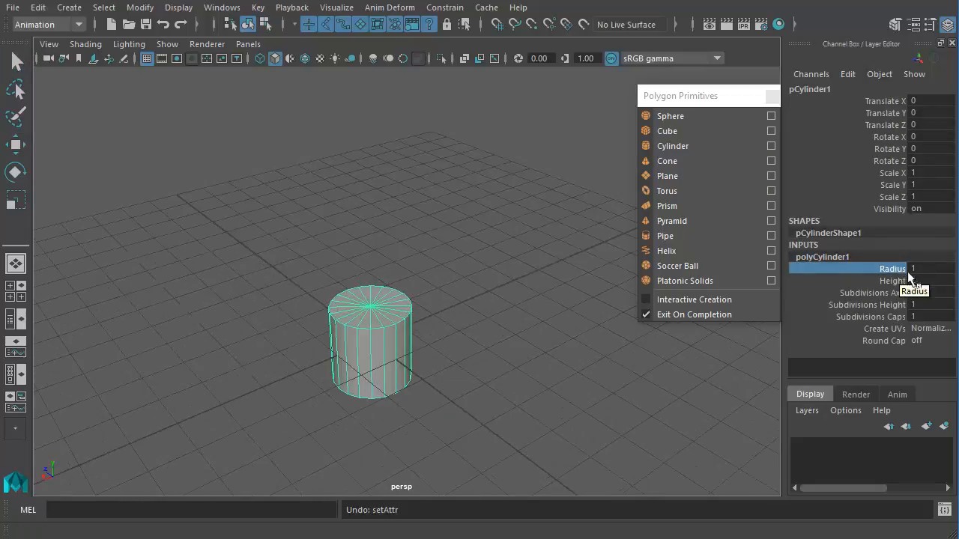
double_click(927, 269)
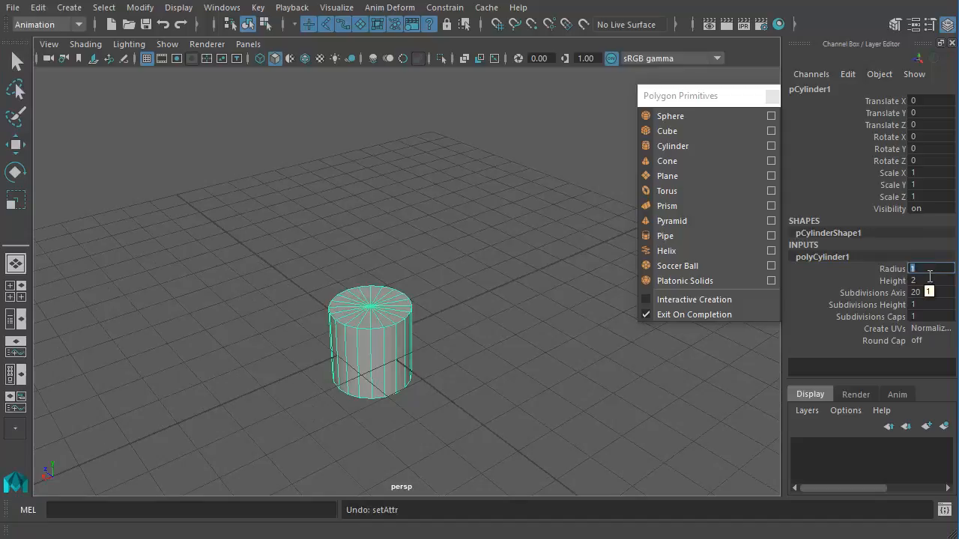
type("2")
key("Return")
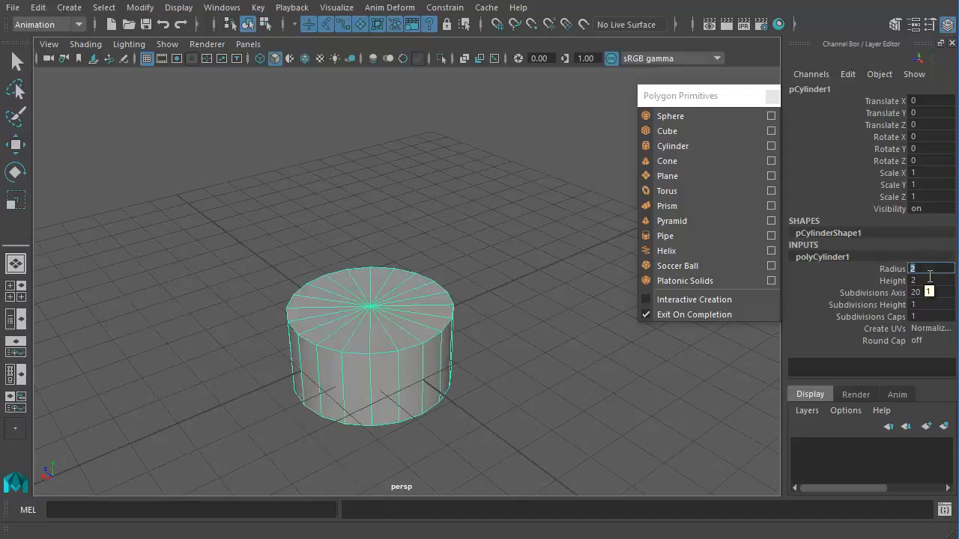
Set the cylinder's height to 5 and adjust it interactively to 5.9
double_click(931, 281)
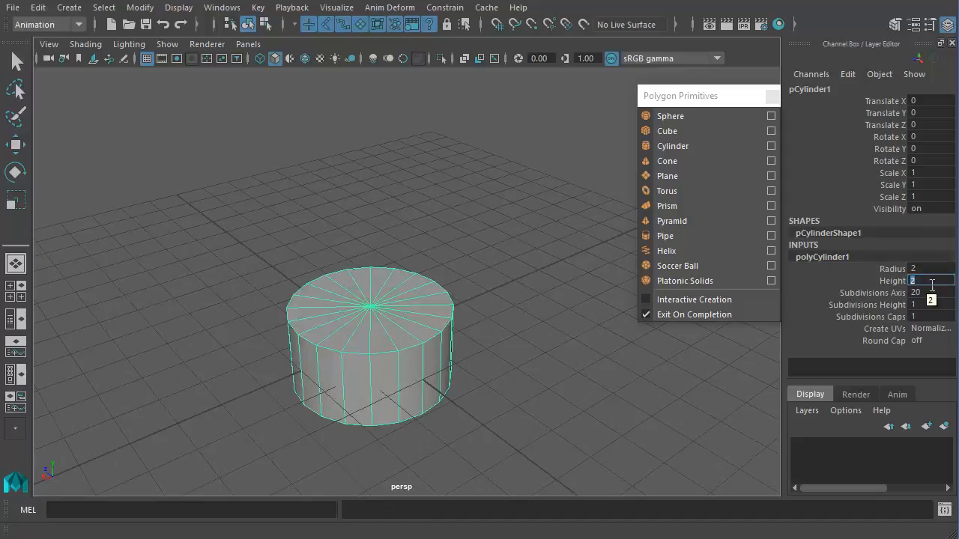
key("Return")
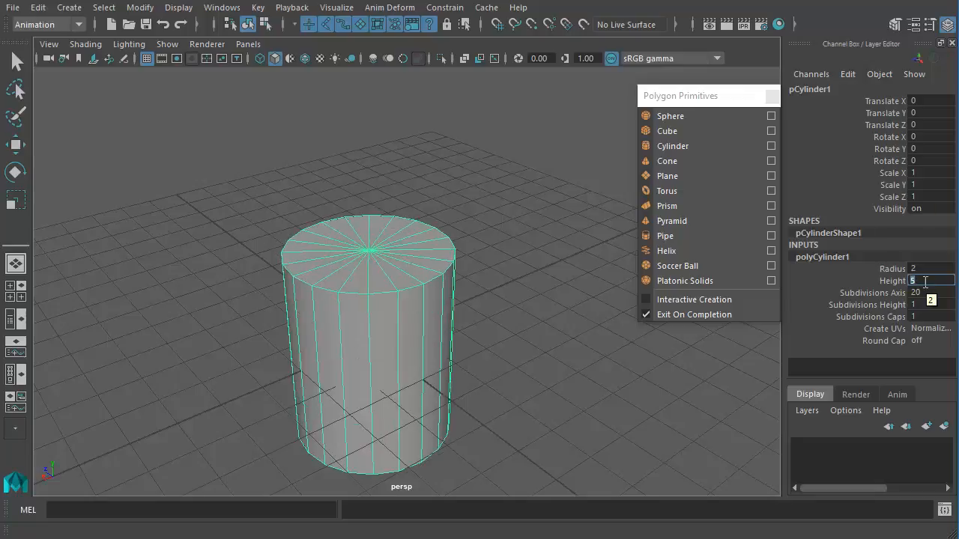
left_click_drag(557, 334, 497, 338, "alt")
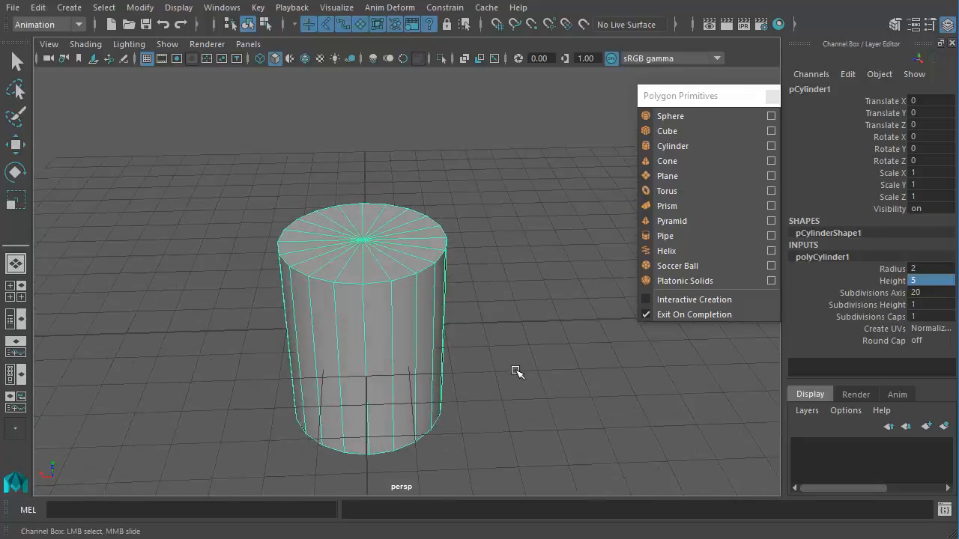
left_click(899, 283)
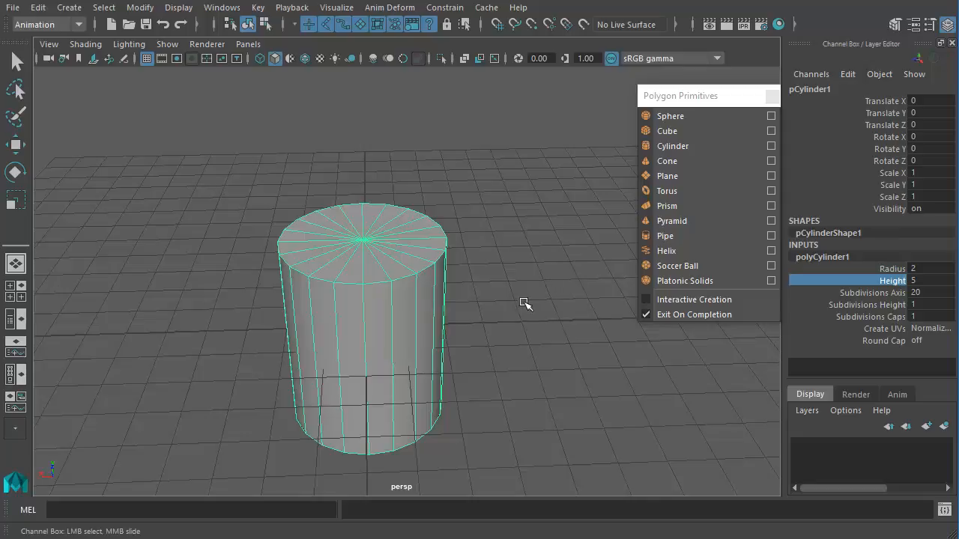
middle_click_drag(526, 300, 535, 343)
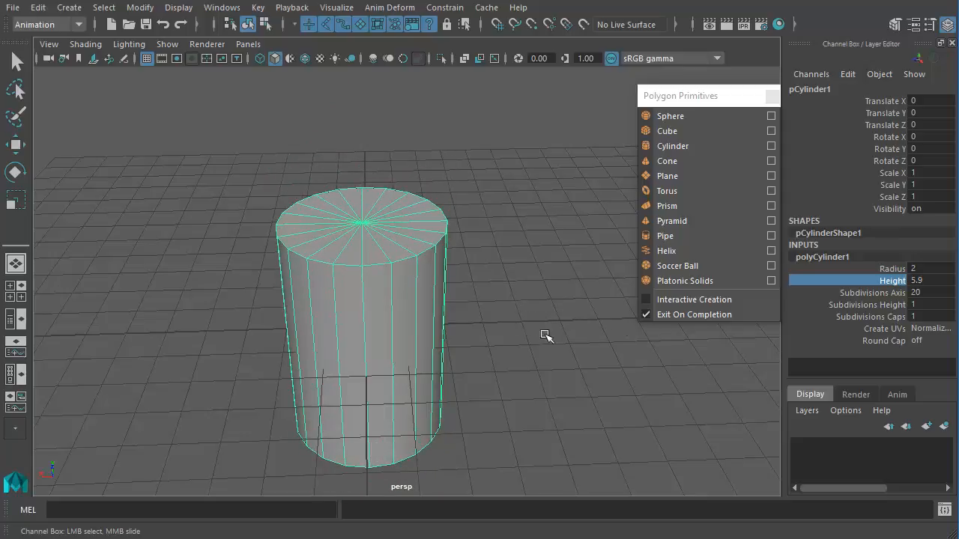
Try out other values for the cylinder's radius and height subdivisions by adjusting them interactively
left_click(893, 268)
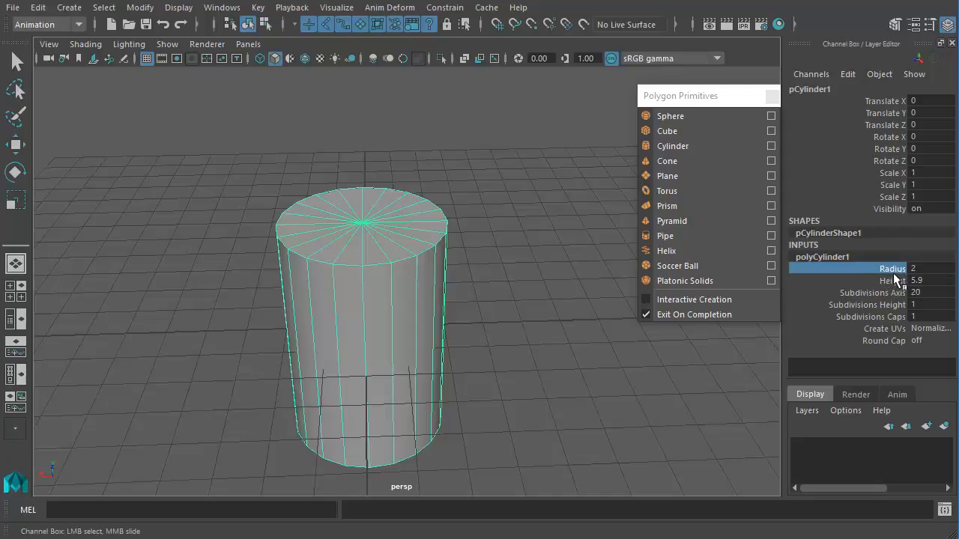
mouse_move(528, 366)
middle_mouse_down()
mouse_move(542, 367)
mouse_move(517, 358)
mouse_move(548, 378)
mouse_move(520, 362)
mouse_move(542, 381)
mouse_move(517, 367)
mouse_move(533, 380)
mouse_move(523, 382)
mouse_move(548, 381)
mouse_move(527, 367)
middle_mouse_up()
left_click(868, 305)
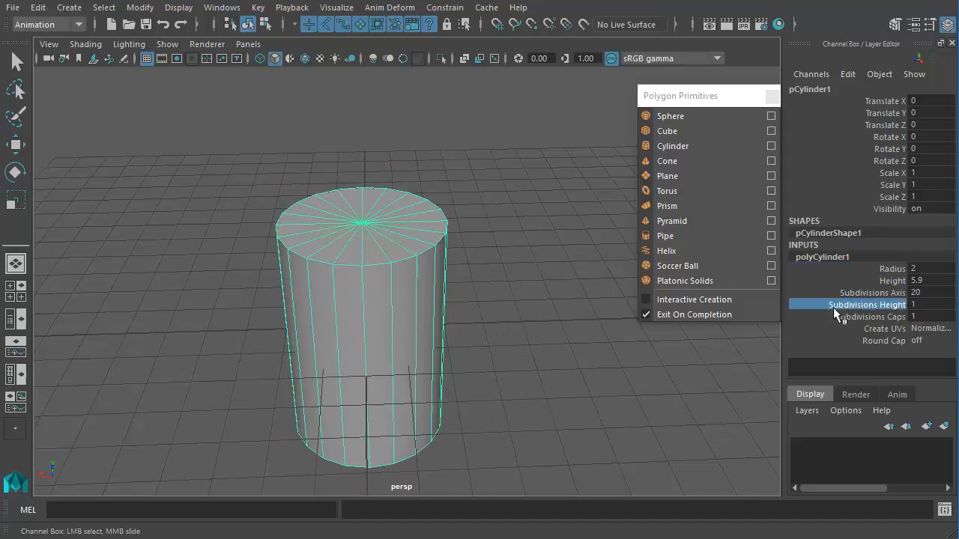
middle_click_drag(638, 345, 607, 367)
Reduce the cylinder's cap subdivisions to 0 and move the cylinder along X to about 7.4
left_click(854, 316)
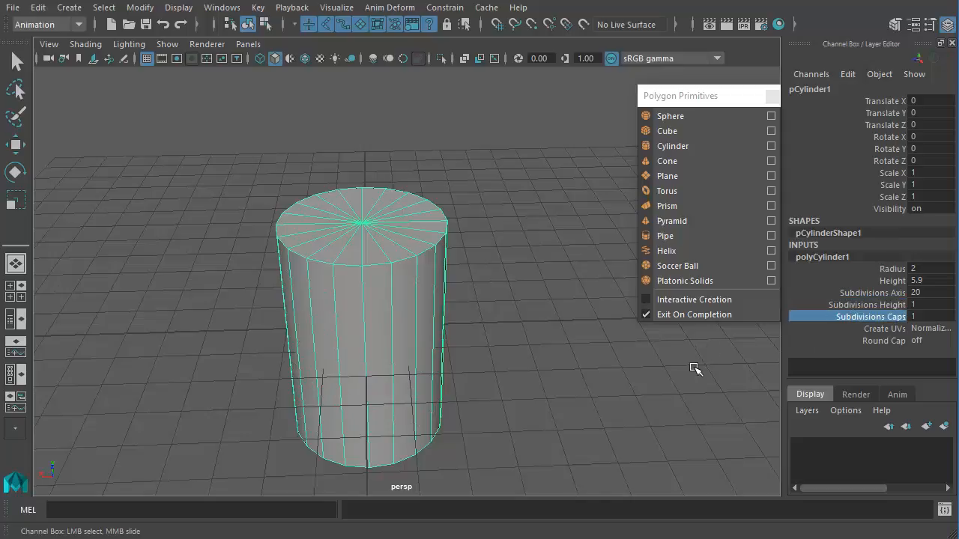
middle_click_drag(701, 364, 620, 383)
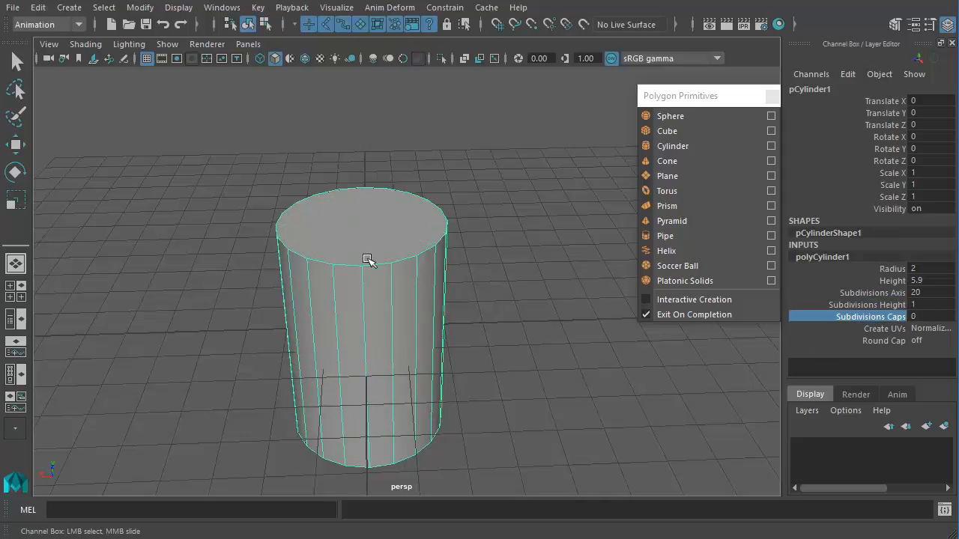
left_click_drag(448, 277, 490, 284, "alt")
left_click_drag(489, 322, 512, 302, "alt")
key("w")
left_click_drag(370, 312, 141, 321)
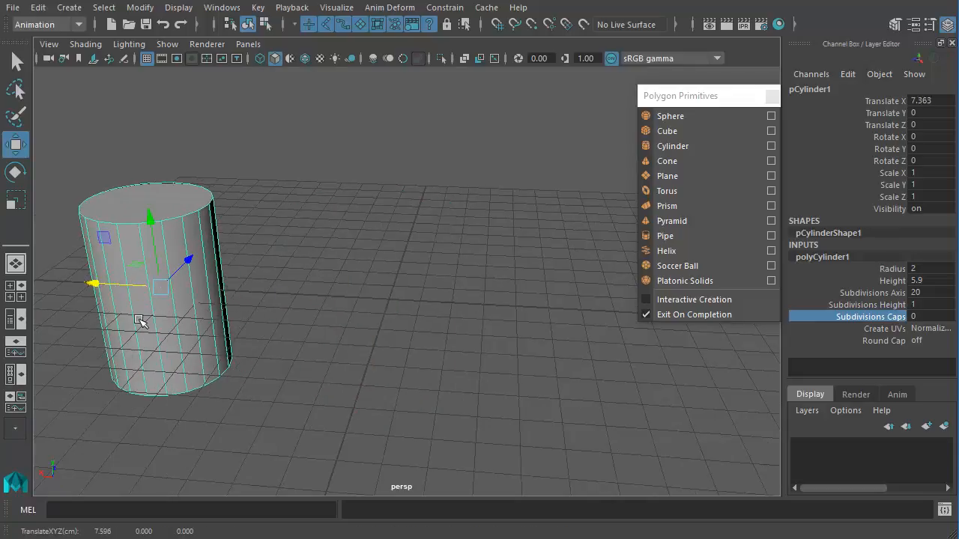
Create a polygon sphere at the origin and increase its radius interactively to 4.4
left_click(663, 117)
scroll(528, 272, "up", 3)
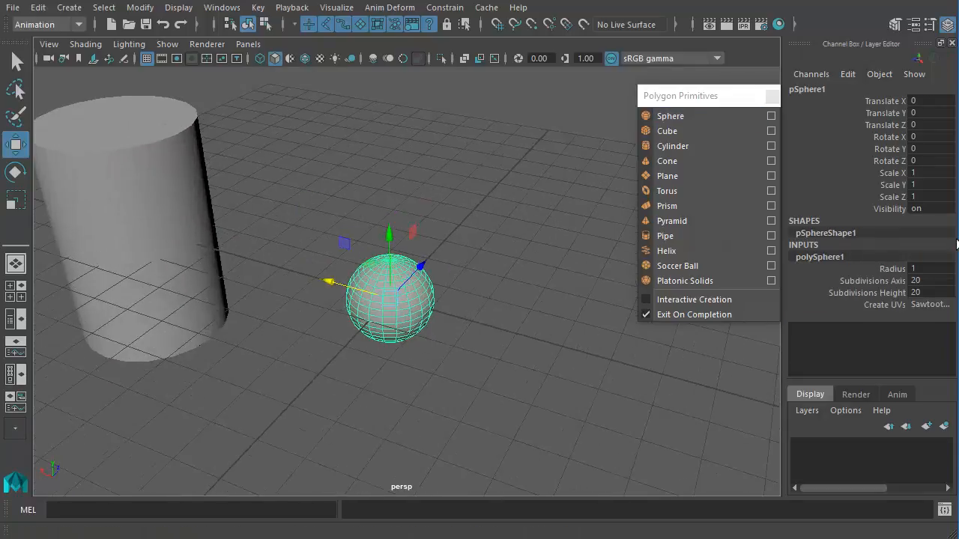
left_click(891, 268)
mouse_move(632, 372)
middle_mouse_down()
mouse_move(652, 368)
mouse_move(657, 349)
mouse_move(623, 355)
mouse_move(657, 368)
mouse_move(627, 357)
middle_mouse_up()
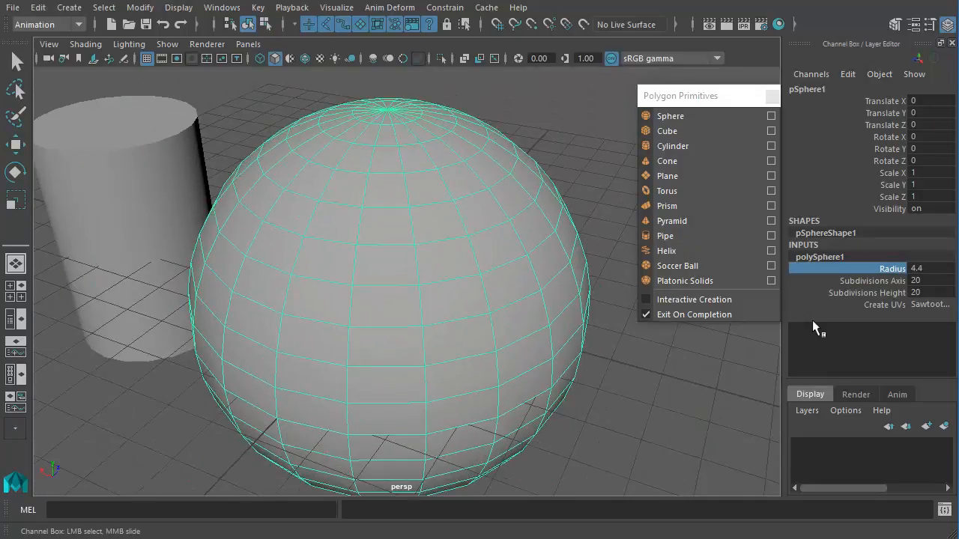
Set the sphere's axis subdivisions to 30 and reduce its height subdivisions to 3
left_click(884, 281)
middle_click_drag(666, 376, 568, 406)
left_click(877, 293)
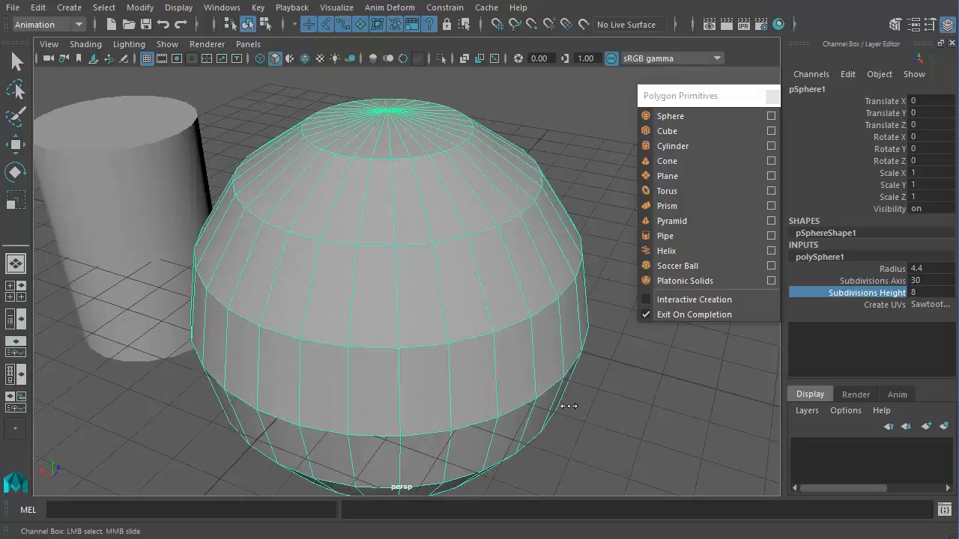
left_click_drag(580, 408, 557, 381, "alt")
middle_click_drag(599, 359, 505, 357)
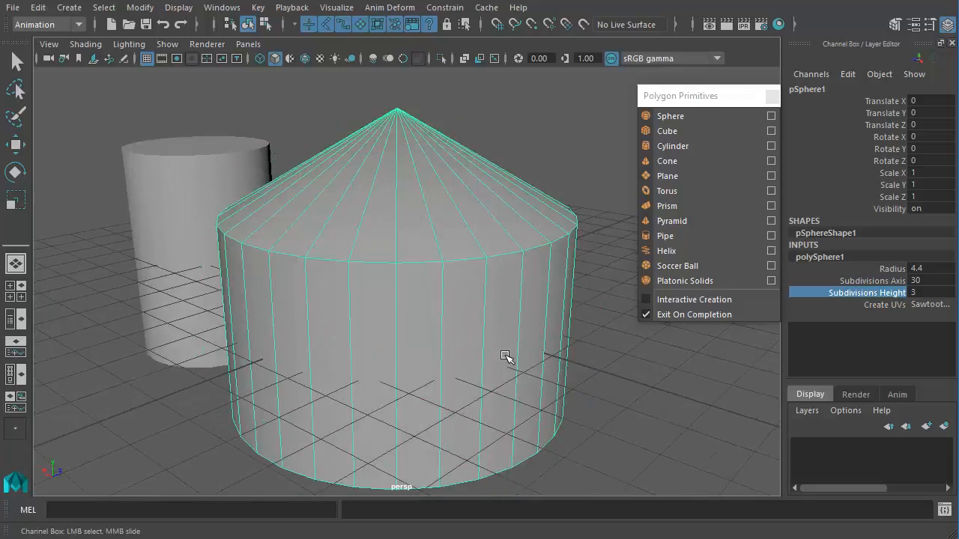
Increase the sphere's height subdivisions interactively to 26
middle_click_drag(603, 398, 649, 417)
scroll(643, 420, "up", 2)
left_click_drag(583, 359, 578, 396, "alt")
scroll(573, 395, "down", 3)
middle_click_drag(486, 359, 680, 343, "alt")
left_click_drag(680, 342, 548, 348, "alt")
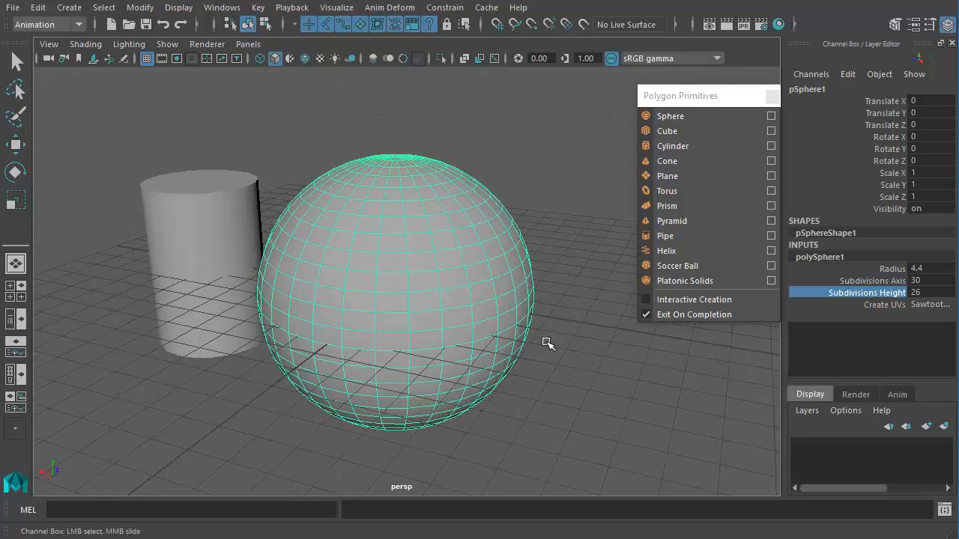
Delete the sphere, create a polygon prism at the origin and increase its side length interactively to 2.7
key("Delete")
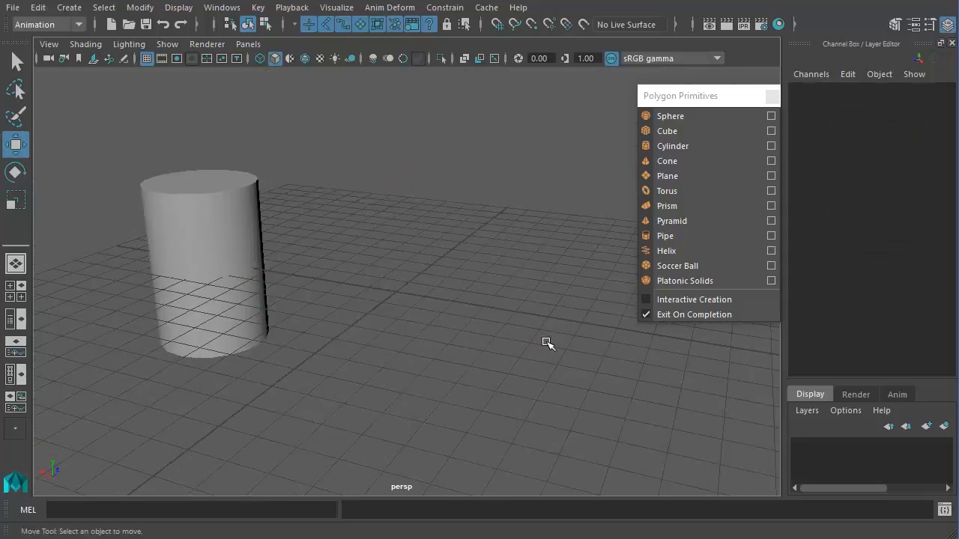
left_click(672, 206)
left_click(899, 281)
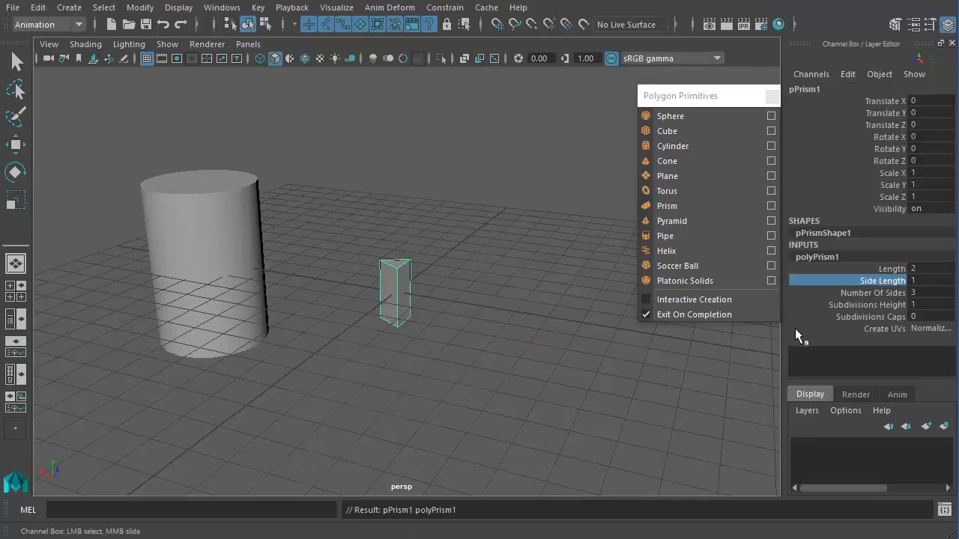
key("f")
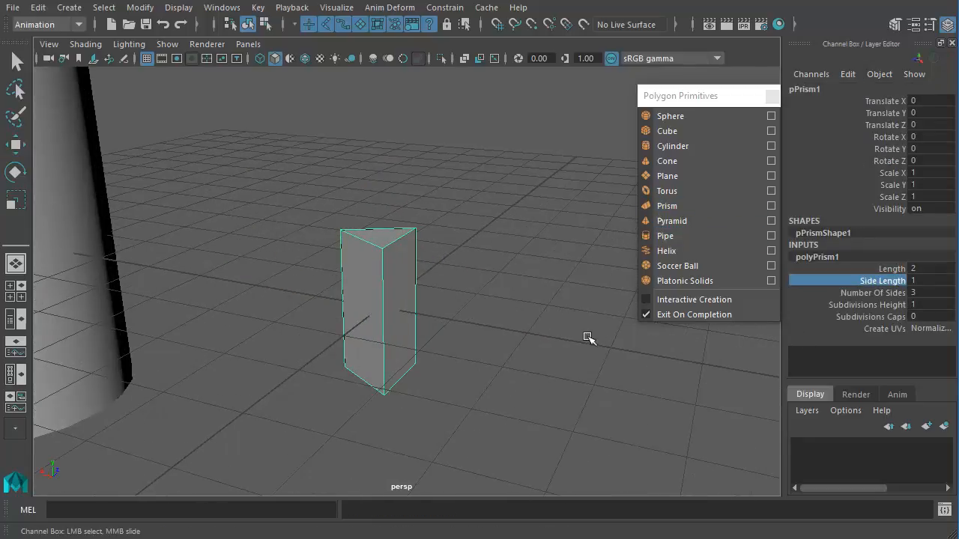
mouse_move(563, 342)
middle_mouse_down()
mouse_move(595, 337)
mouse_move(559, 337)
mouse_move(574, 349)
middle_mouse_up()
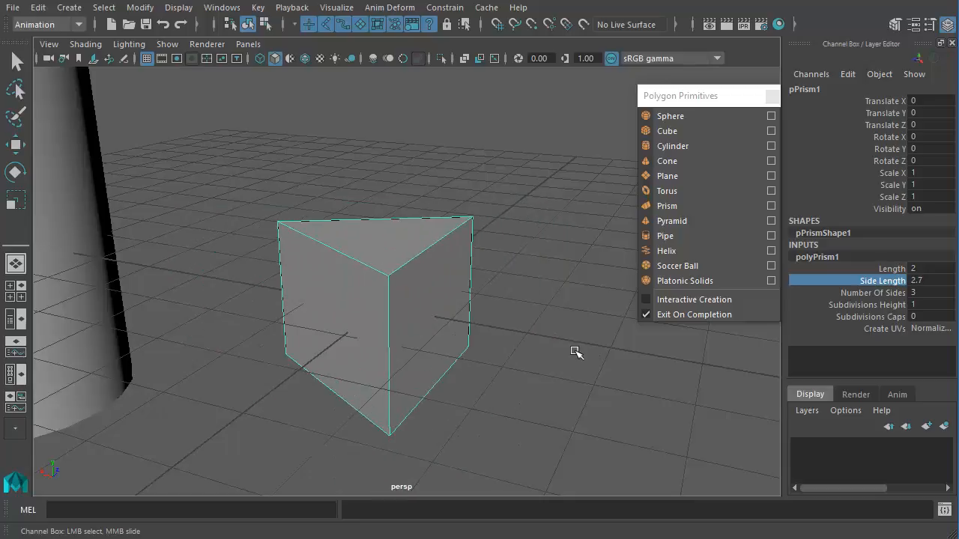
Increase the prism's number of sides interactively to 10
left_click(891, 297)
middle_click_drag(547, 393, 663, 377)
right_click_drag(636, 388, 421, 384, "alt")
left_click_drag(421, 384, 447, 409, "alt")
Raise the prism's height subdivisions to 3 and its cap subdivisions to 9
left_click(851, 305)
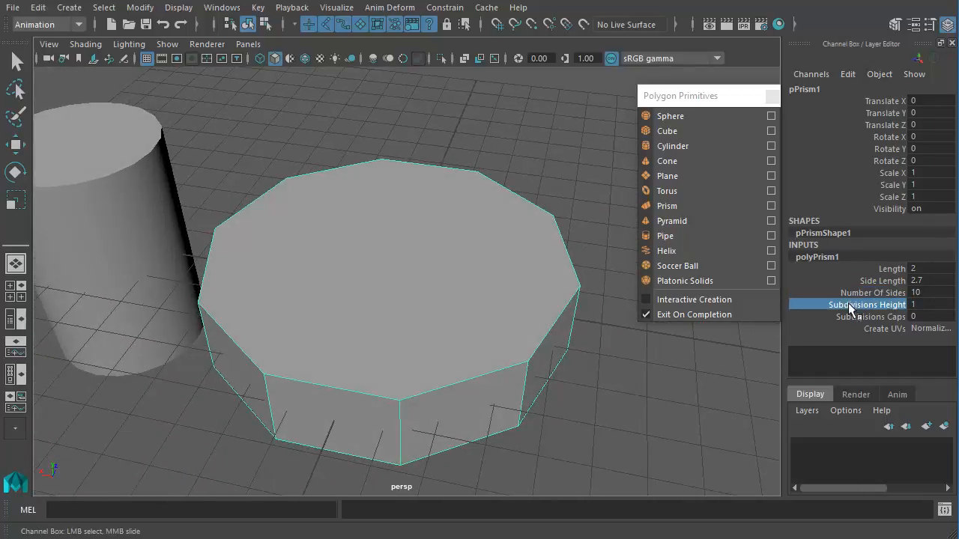
middle_click_drag(617, 376, 691, 390)
left_click(847, 317)
left_click_drag(692, 390, 554, 368, "alt")
scroll(405, 299, "down", 3)
left_click_drag(418, 382, 409, 319, "alt")
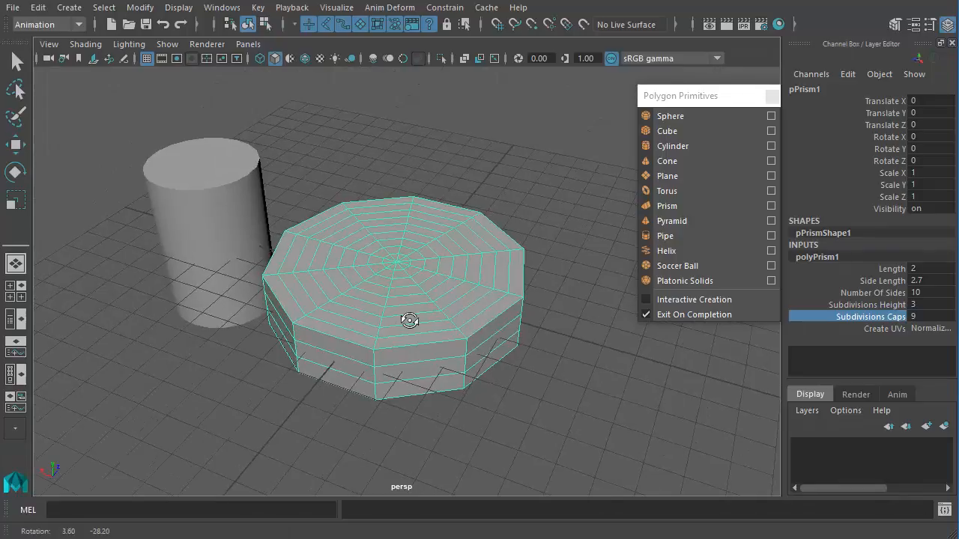
Reduce the prism's side length to 1.1 and extend its length to 9.9 to form a tall column
left_click(885, 280)
middle_click_drag(590, 367, 697, 409)
left_click(887, 268)
mouse_move(546, 414)
left_mouse_down("alt")
mouse_move(546, 443)
mouse_move(572, 359)
mouse_move(499, 364)
mouse_move(550, 424)
left_mouse_up("alt")
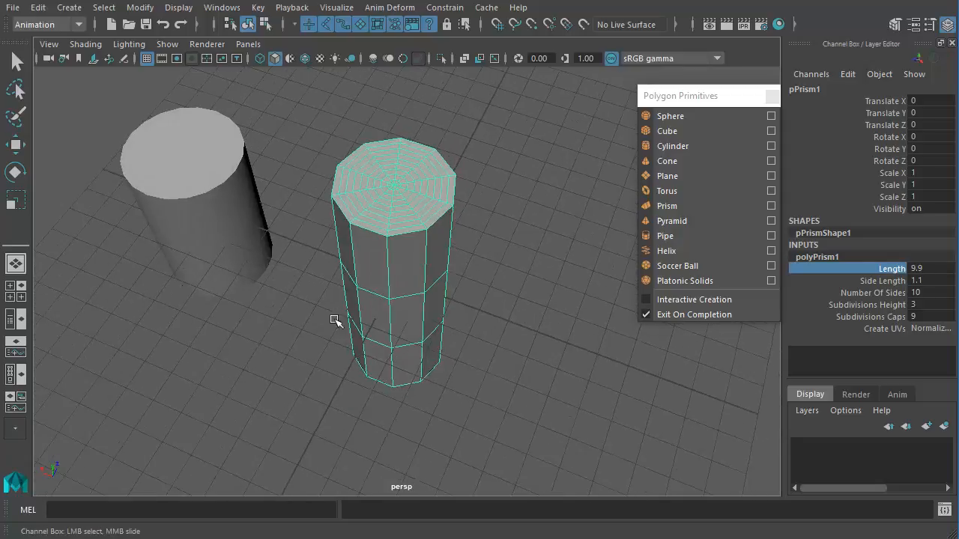
Create a polygon helix and move it out of the prism along X to about -4.591
left_click(674, 252)
left_click_drag(610, 283, 457, 298, "alt")
key("w")
left_click_drag(343, 300, 485, 306)
Set the helix's axis subdivisions to 19 and its coil subdivisions to 33
middle_click_drag(543, 325, 469, 312, "alt")
left_click_drag(469, 312, 430, 306, "alt")
right_click_drag(430, 306, 512, 327, "alt")
middle_click_drag(512, 328, 442, 323, "alt")
key("f")
left_click(862, 317)
middle_click_drag(610, 372, 577, 361)
middle_click_drag(574, 359, 700, 403)
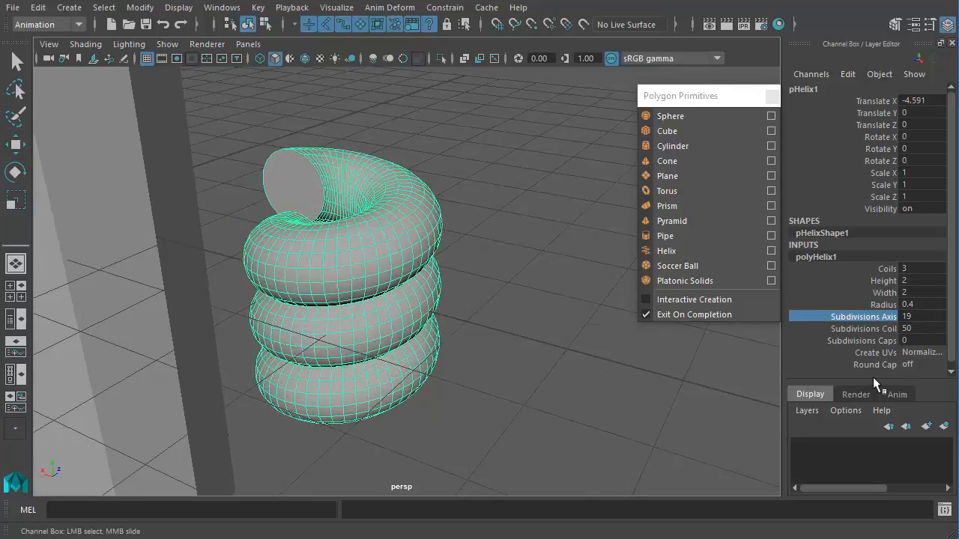
left_click(861, 329)
middle_click_drag(649, 404, 522, 420)
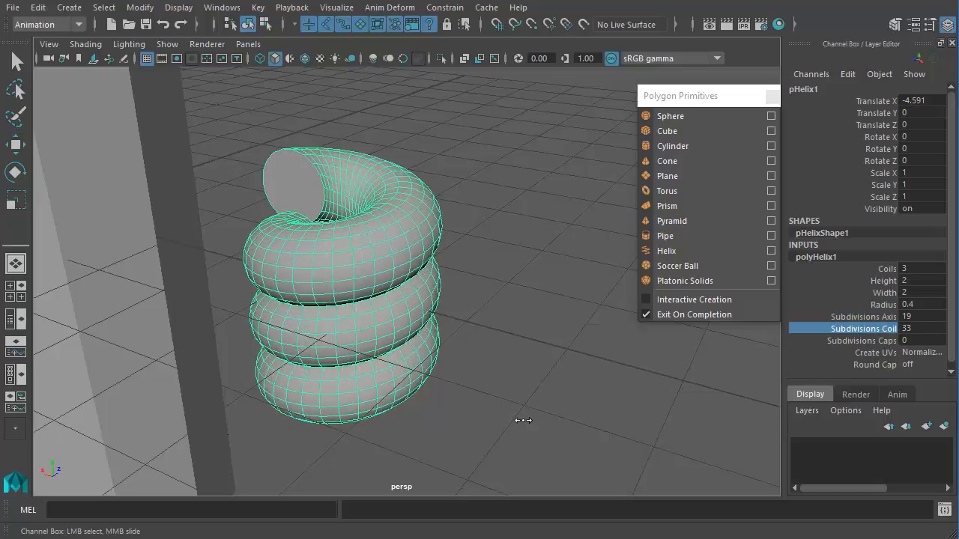
Reshape the helix into a thin spring with radius 0.1, height 3.3 and 7.5 coils
left_click(881, 305)
middle_click_drag(628, 364, 676, 382)
left_click(882, 282)
left_click(884, 294)
left_click(886, 269)
mouse_move(633, 401)
left_mouse_down("alt")
mouse_move(445, 394)
mouse_move(619, 367)
mouse_move(618, 403)
mouse_move(636, 402)
left_mouse_up("alt")
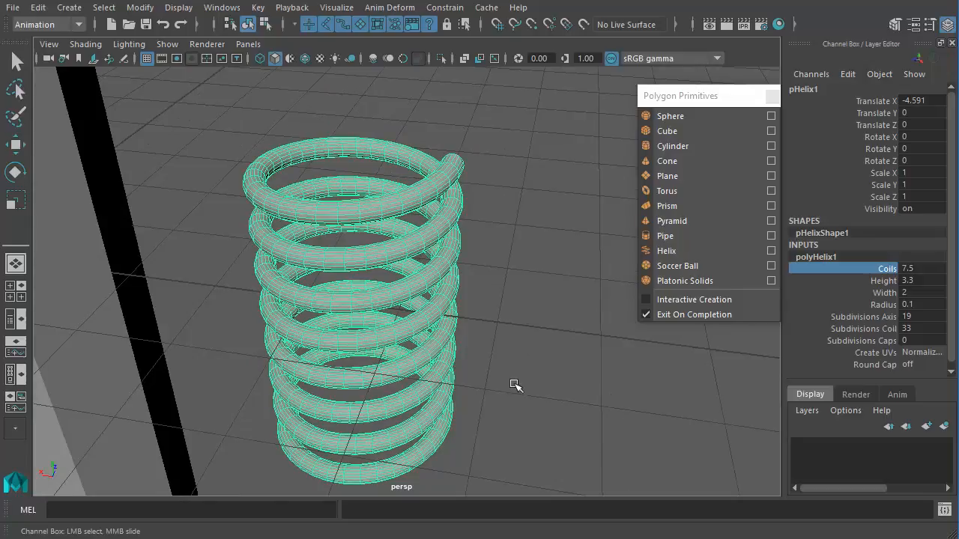
left_click_drag(515, 378, 360, 337, "alt")
right_click_drag(360, 338, 352, 331, "alt")
middle_click_drag(367, 332, 447, 412, "alt")
left_click_drag(447, 412, 436, 376, "alt")
middle_click_drag(517, 405, 493, 379, "alt")
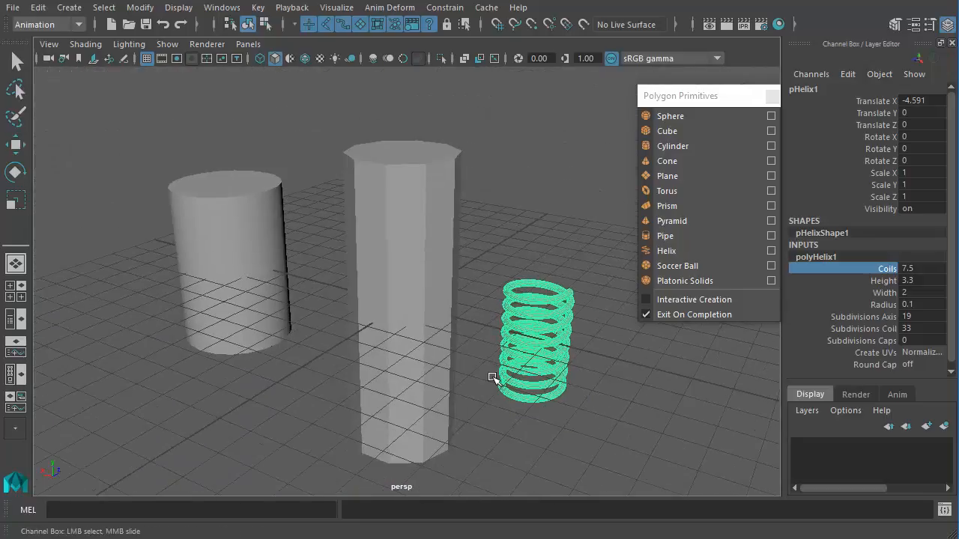